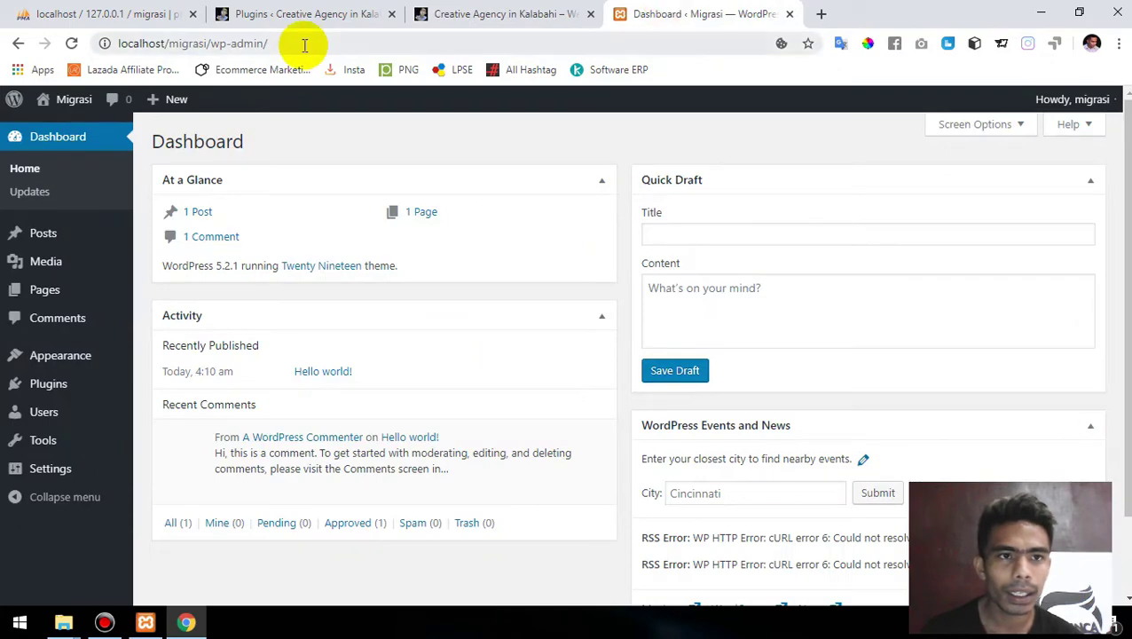
- Select the localhost/migrasi/wp-admin address, then switch to the Creative Agency in Kalabahi site
{"action": "left_click_drag", "start_coordinate": [301, 43], "coordinate": [167, 43]}
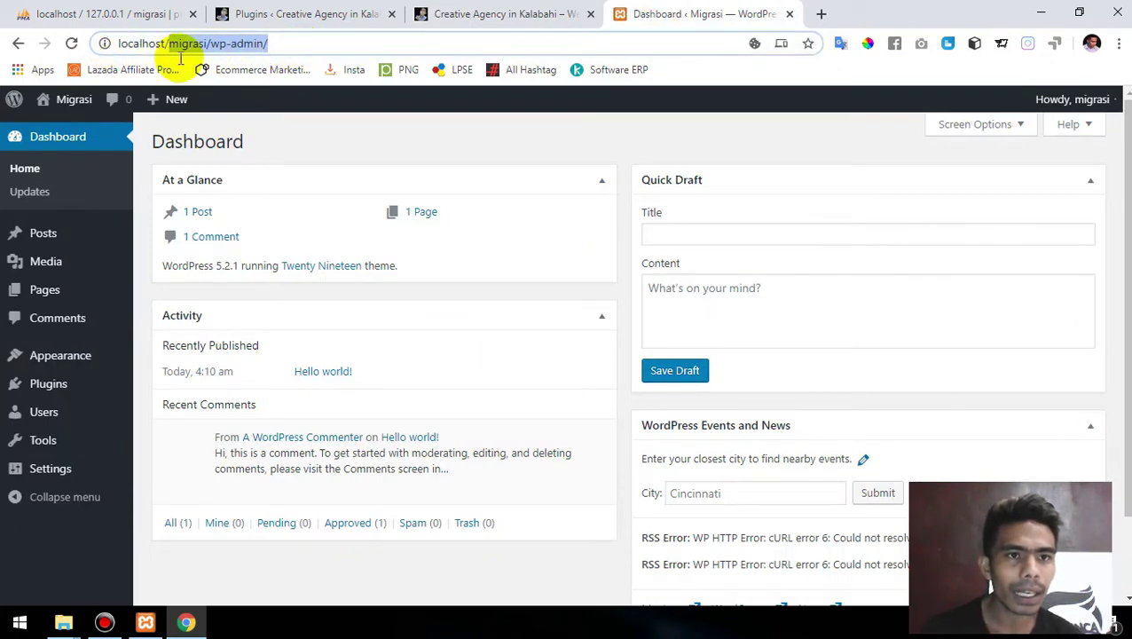
{"action": "left_click", "coordinate": [561, 11]}
- Go from the Creative Agency site's Plugins list to the All-in-One WP Migration Export page
{"action": "left_click", "coordinate": [299, 11]}
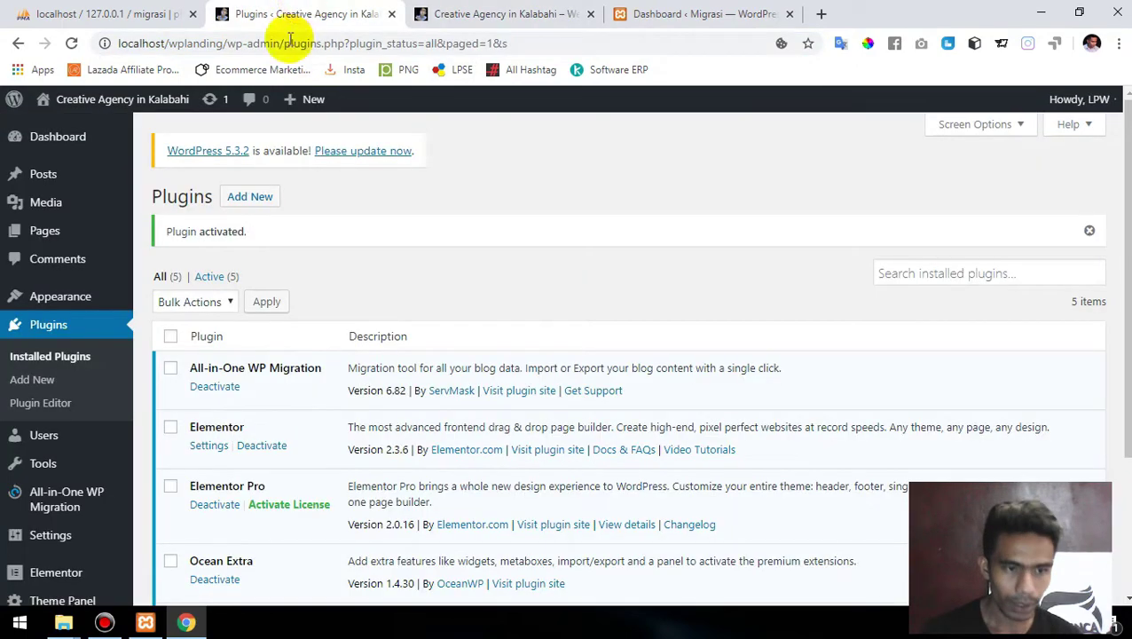
{"action": "scroll", "coordinate": [204, 418], "scroll_direction": "down", "scroll_amount": 1}
{"action": "mouse_move", "coordinate": [63, 464]}
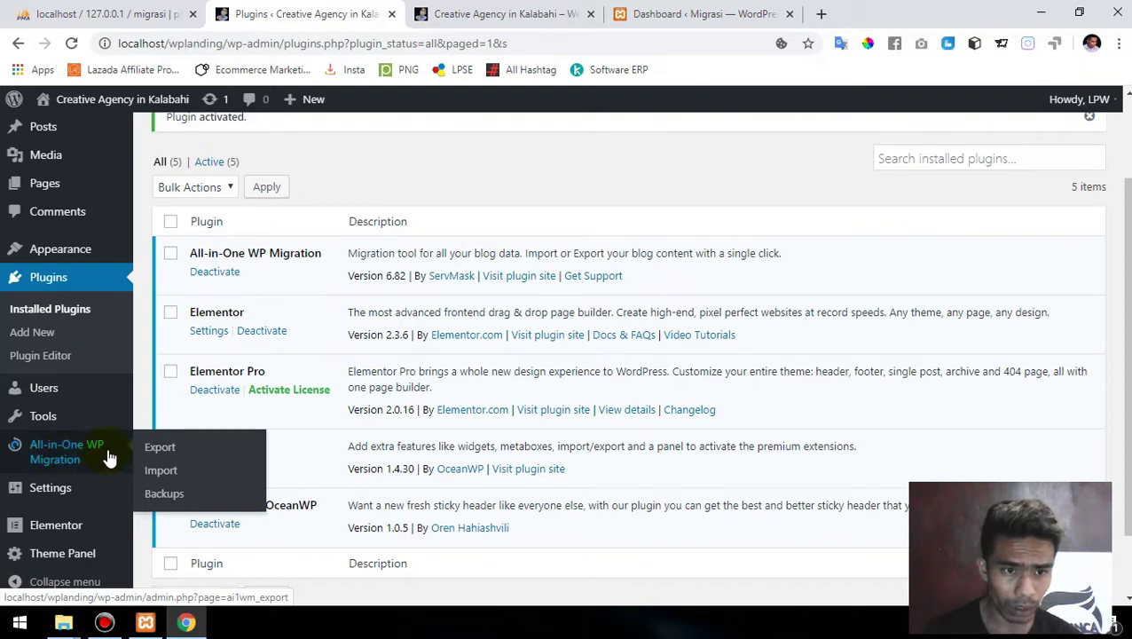
{"action": "left_click", "coordinate": [173, 452]}
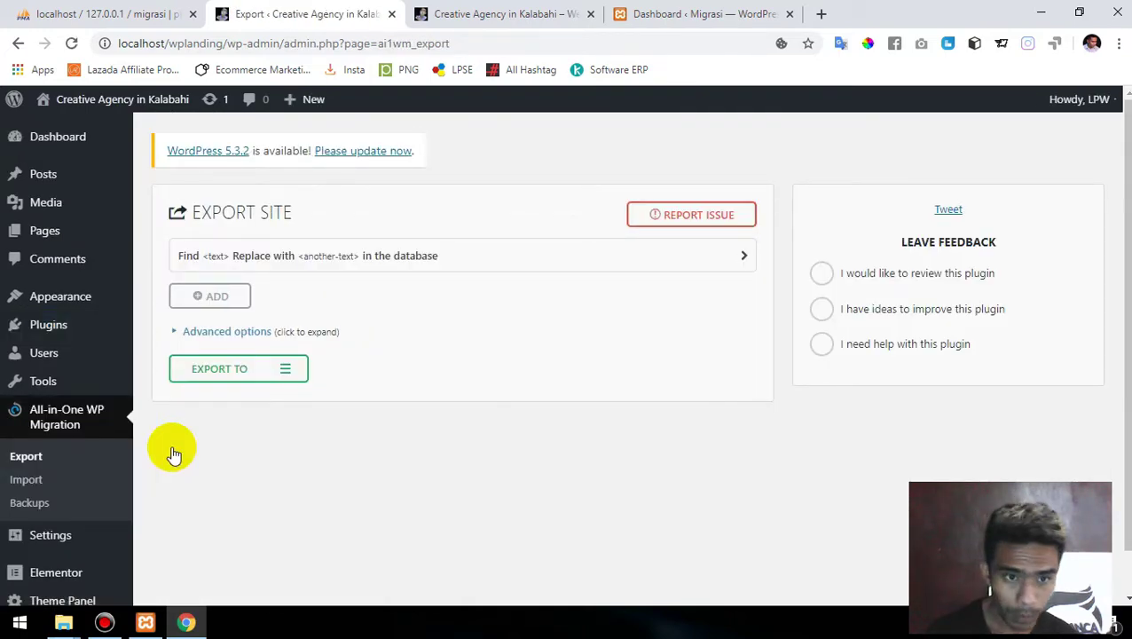
- Check the advanced export options, leaving all exclusions unchecked, and open the Export To destination list
{"action": "left_click", "coordinate": [175, 334]}
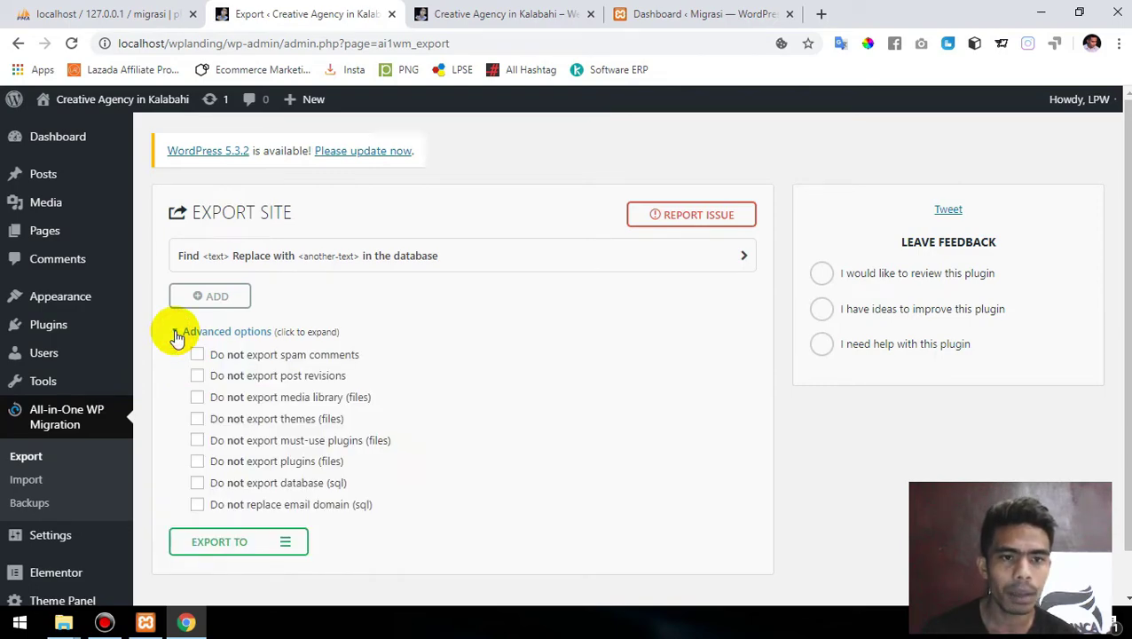
{"action": "scroll", "coordinate": [175, 336], "scroll_direction": "down", "scroll_amount": 1}
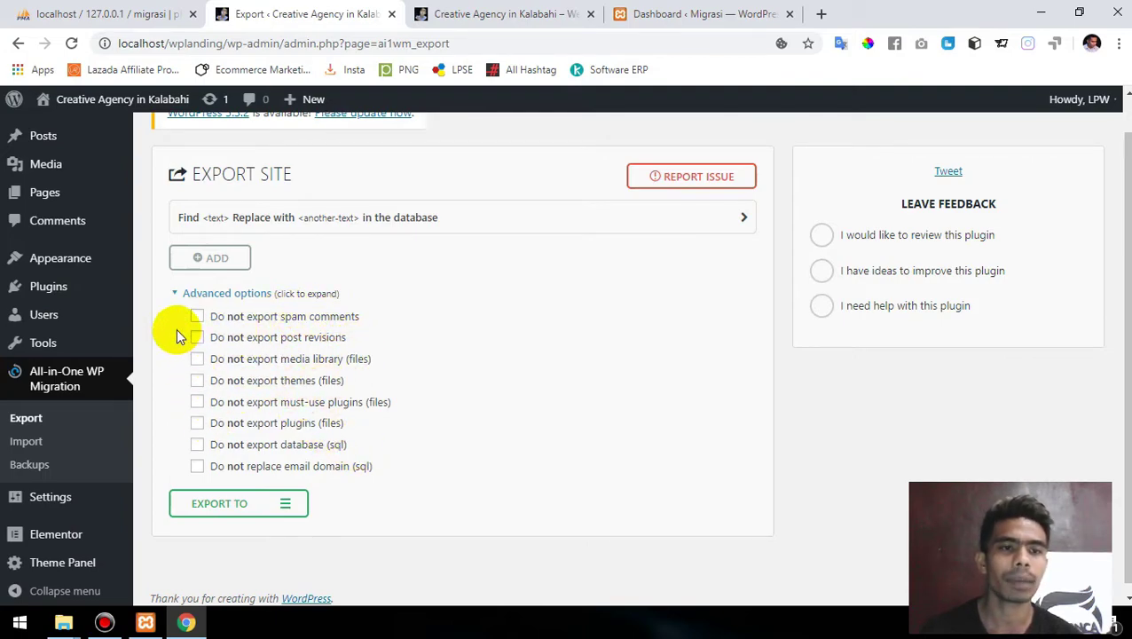
{"action": "left_click", "coordinate": [177, 297]}
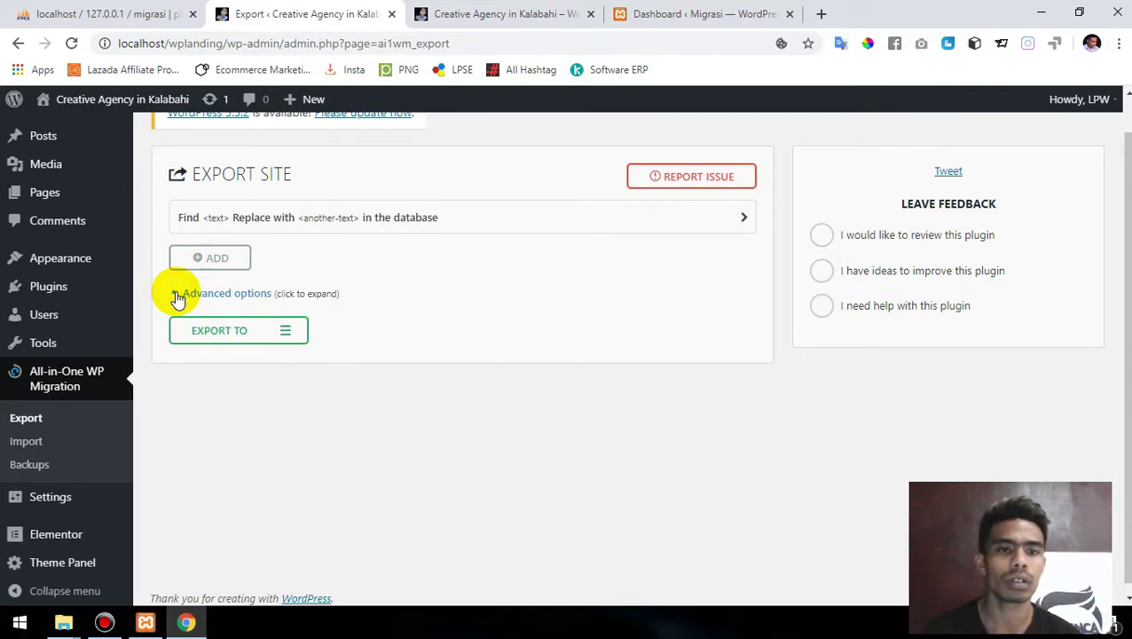
{"action": "left_click", "coordinate": [249, 333]}
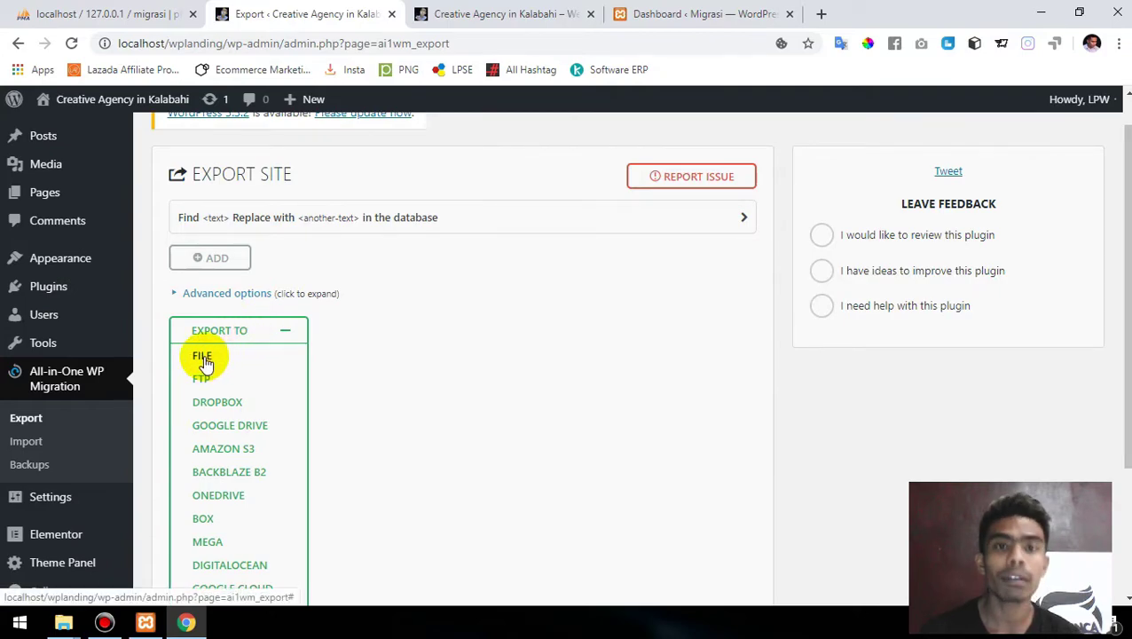
- Export the whole site to File and download the 47 MB .wpress backup
{"action": "left_click", "coordinate": [206, 357]}
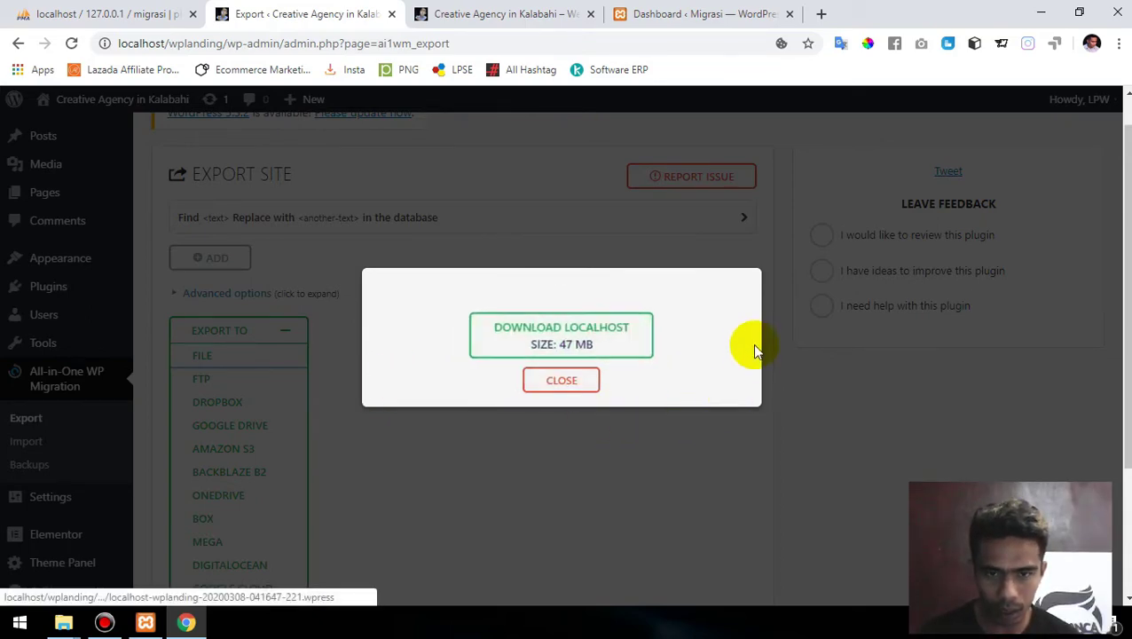
{"action": "left_click", "coordinate": [552, 339]}
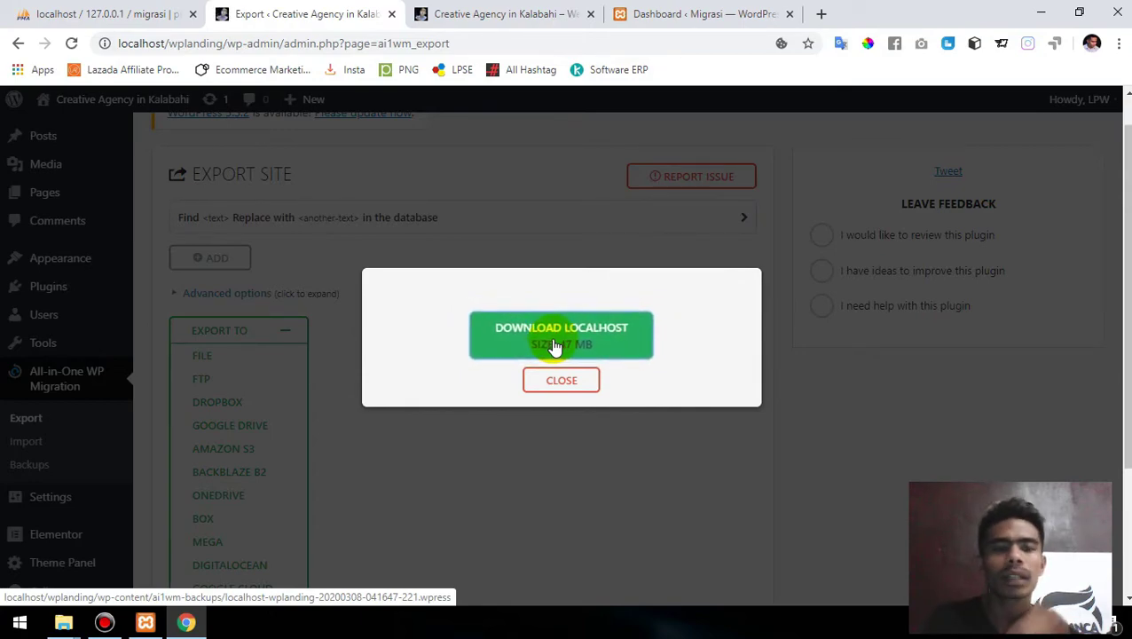
{"action": "left_click", "coordinate": [554, 335]}
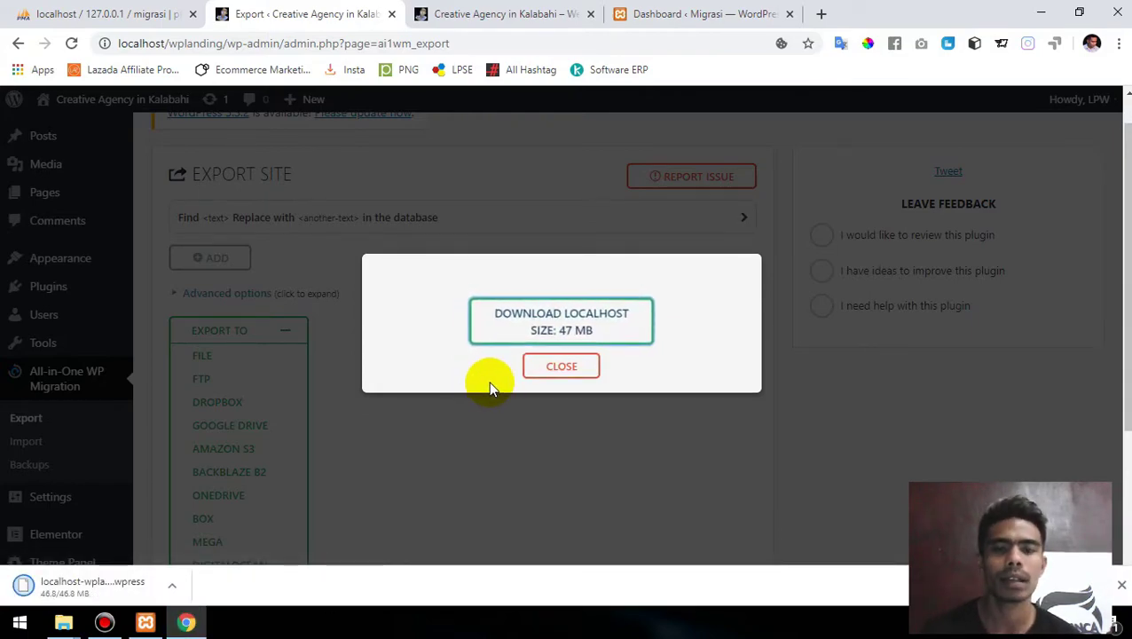
{"action": "left_click", "coordinate": [562, 371]}
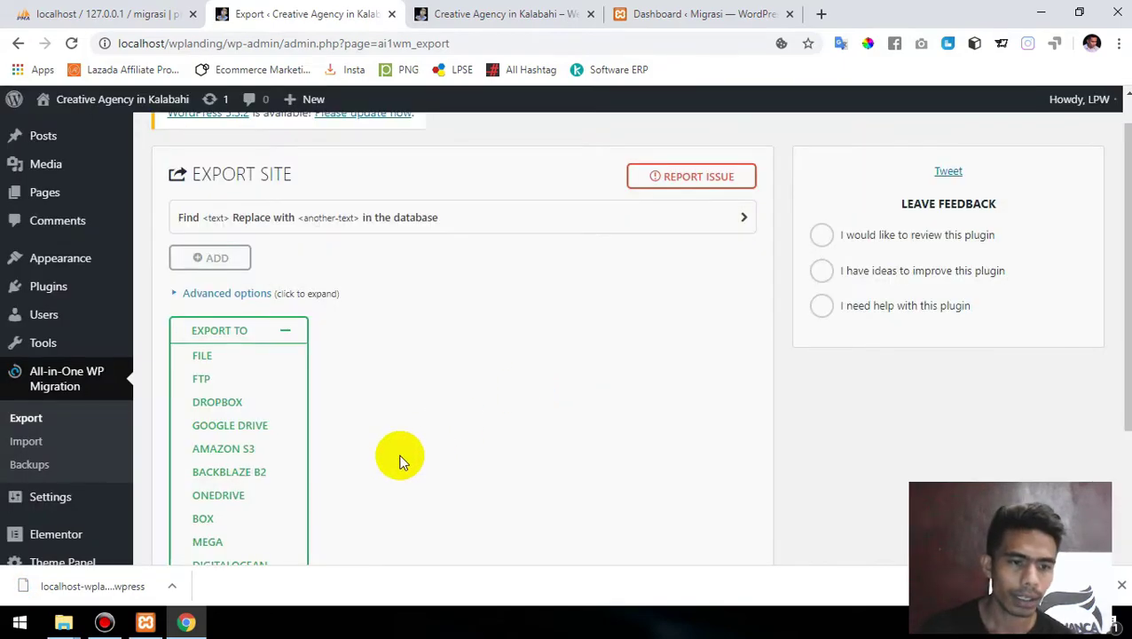
{"action": "left_click", "coordinate": [172, 586]}
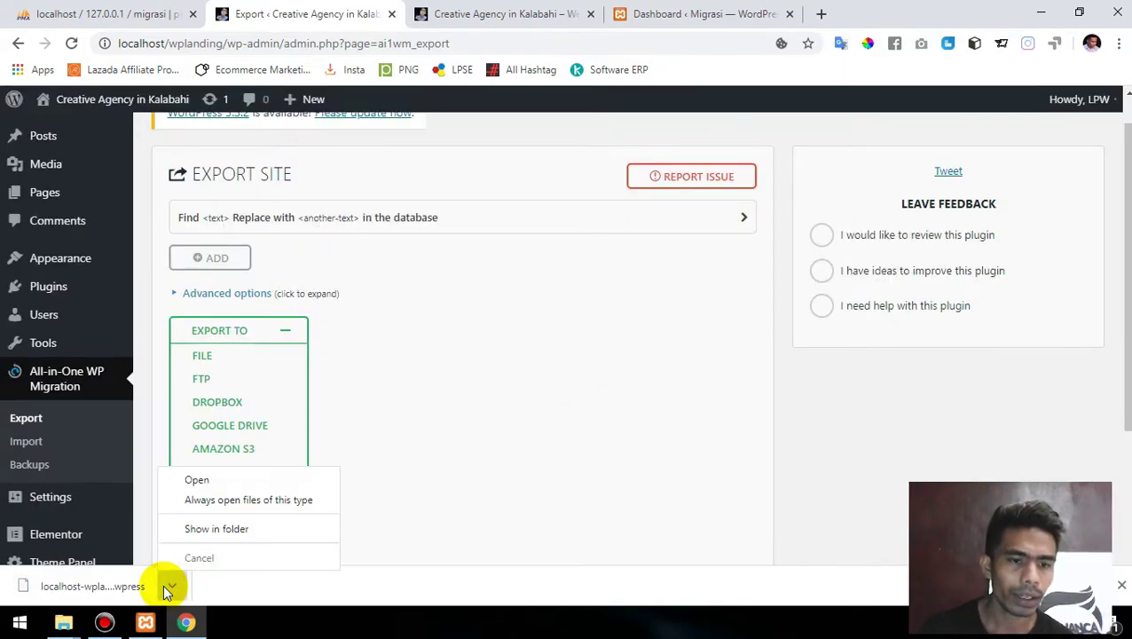
- Paste the downloaded .wpress backup into Desktop > Web Migration, then close File Explorer
{"action": "left_click", "coordinate": [236, 531]}
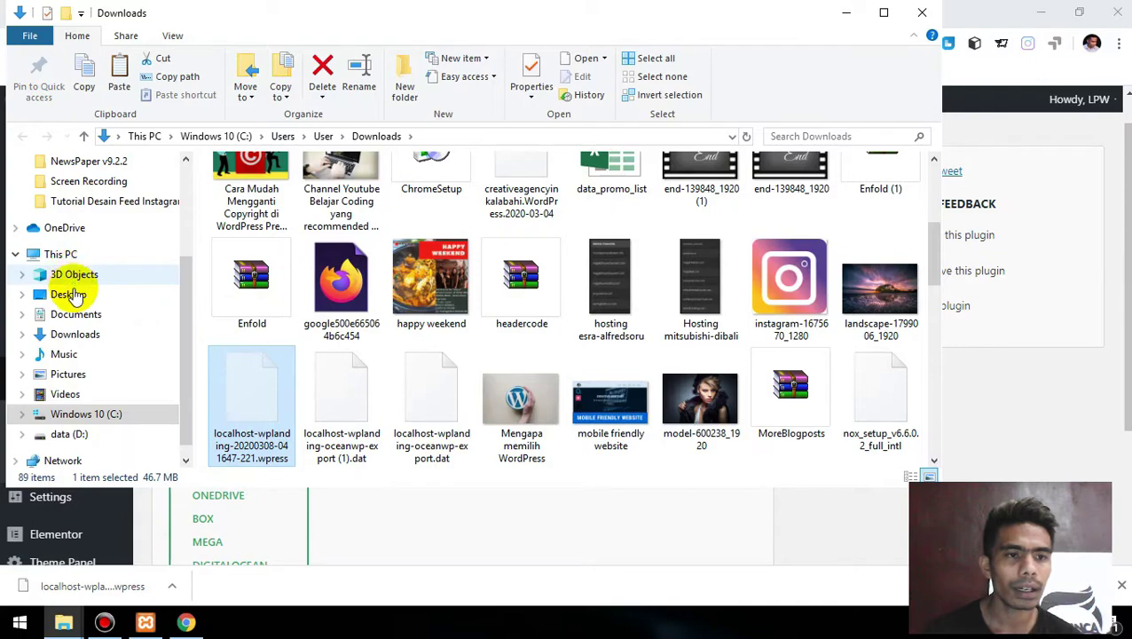
{"action": "left_click", "coordinate": [71, 298]}
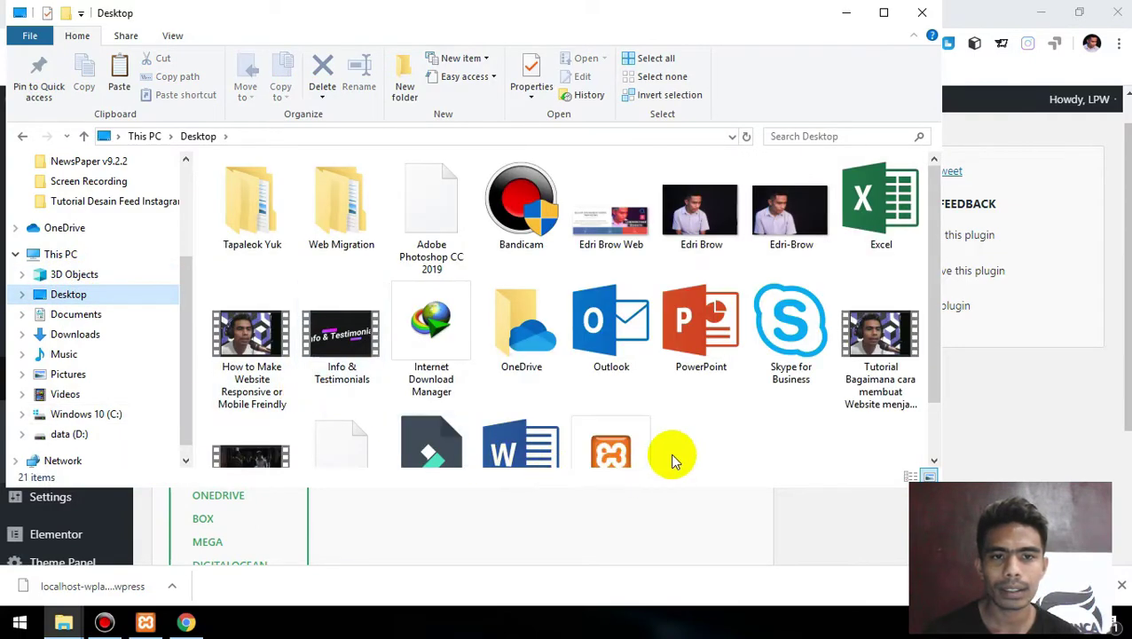
{"action": "double_click", "coordinate": [354, 224]}
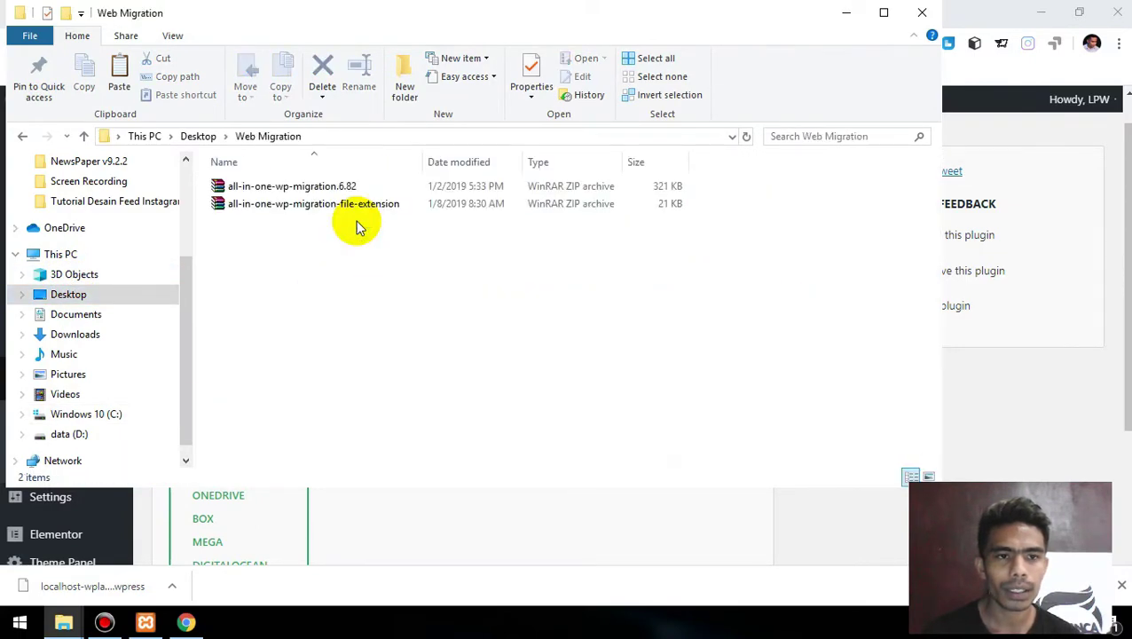
{"action": "key", "text": "ctrl+v"}
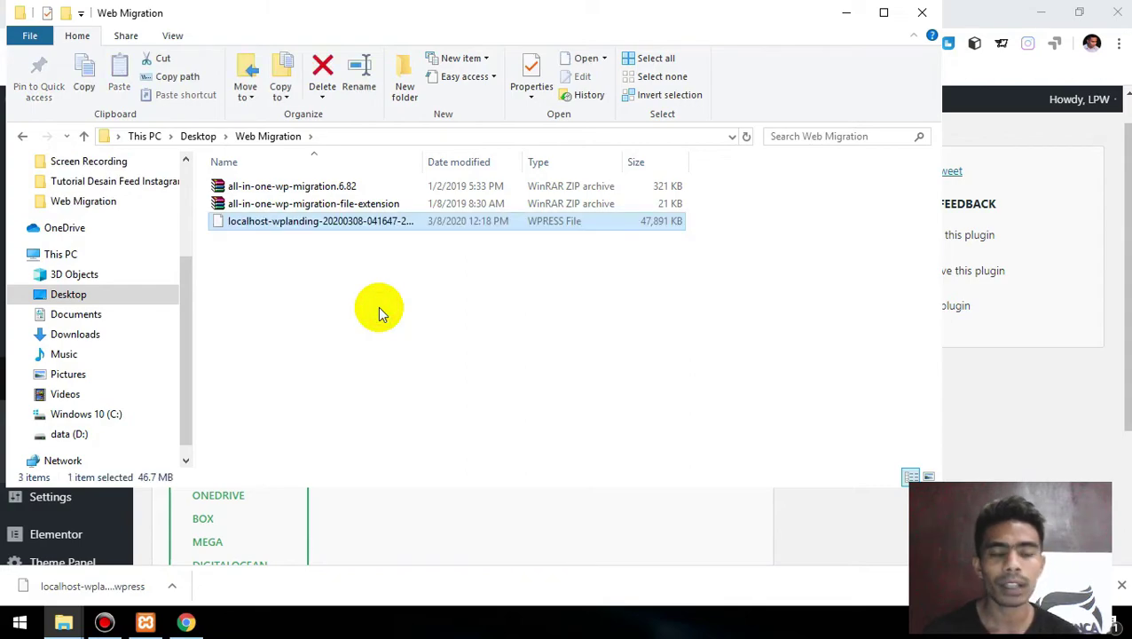
{"action": "left_click", "coordinate": [922, 13]}
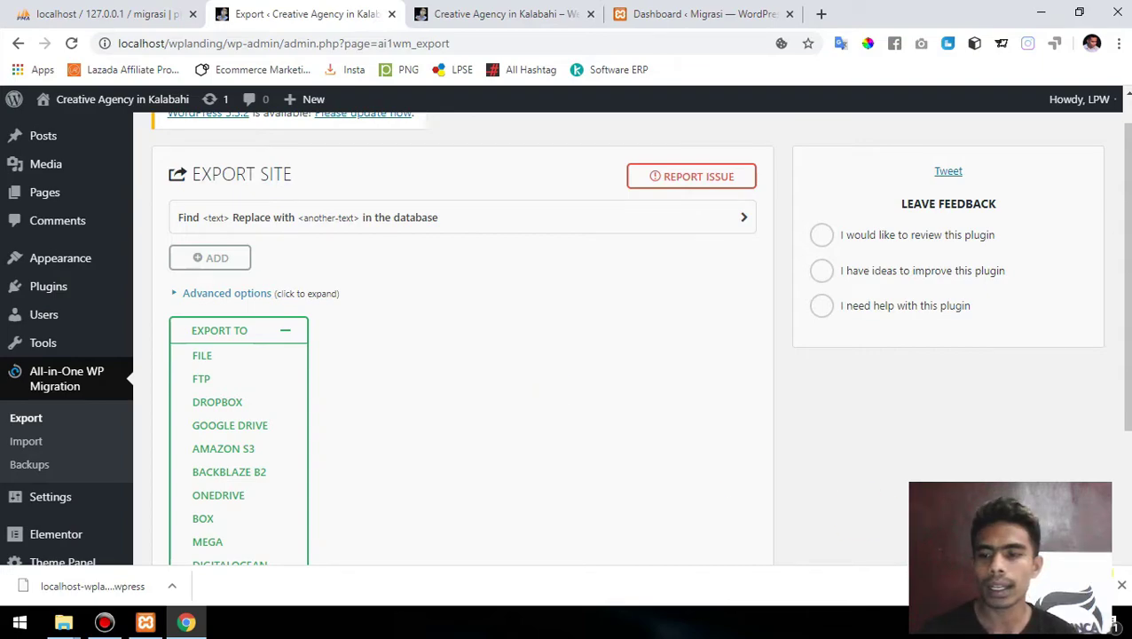
- Launch Notepad via Run and type the Email, username and password labels
{"action": "left_click", "coordinate": [1121, 585]}
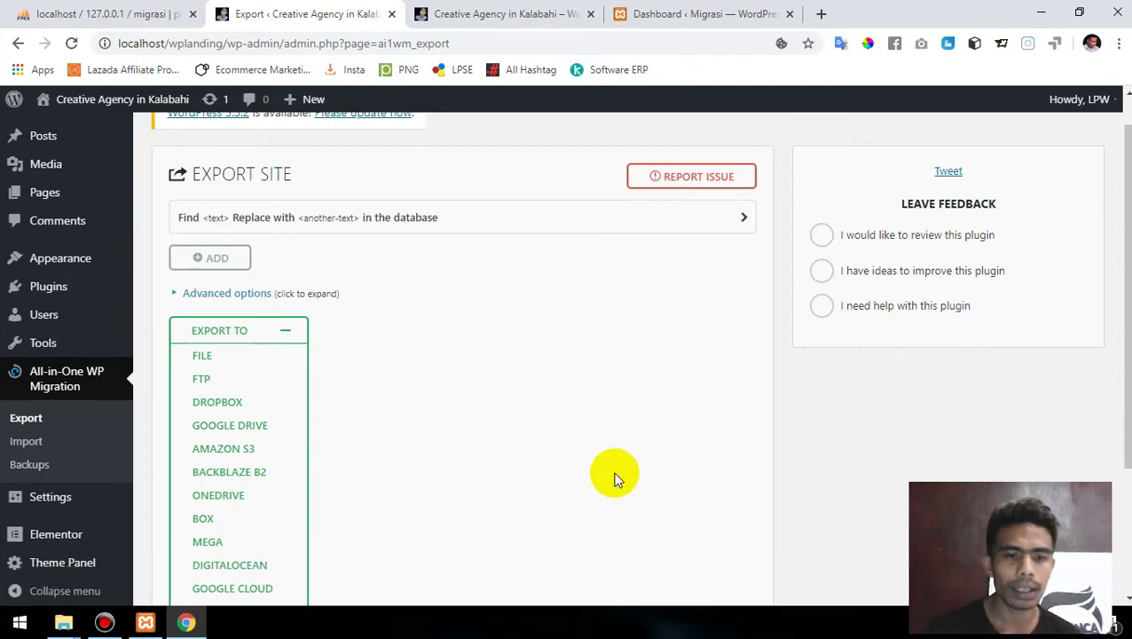
{"action": "key", "text": "super+r"}
{"action": "type", "text": "notepad"}
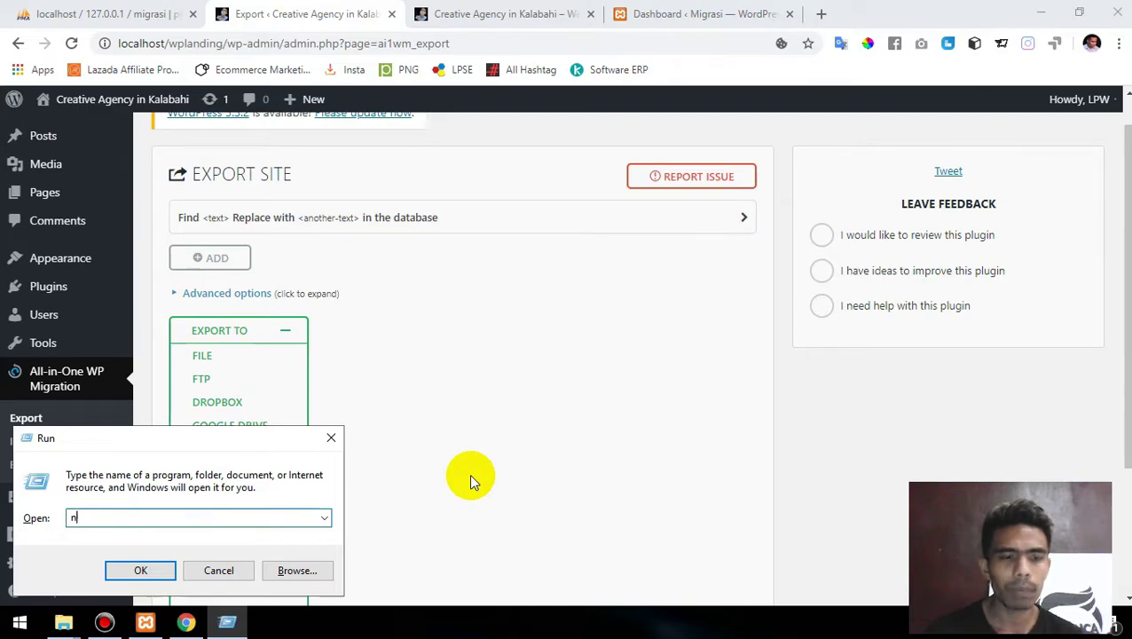
{"action": "key", "text": "Return"}
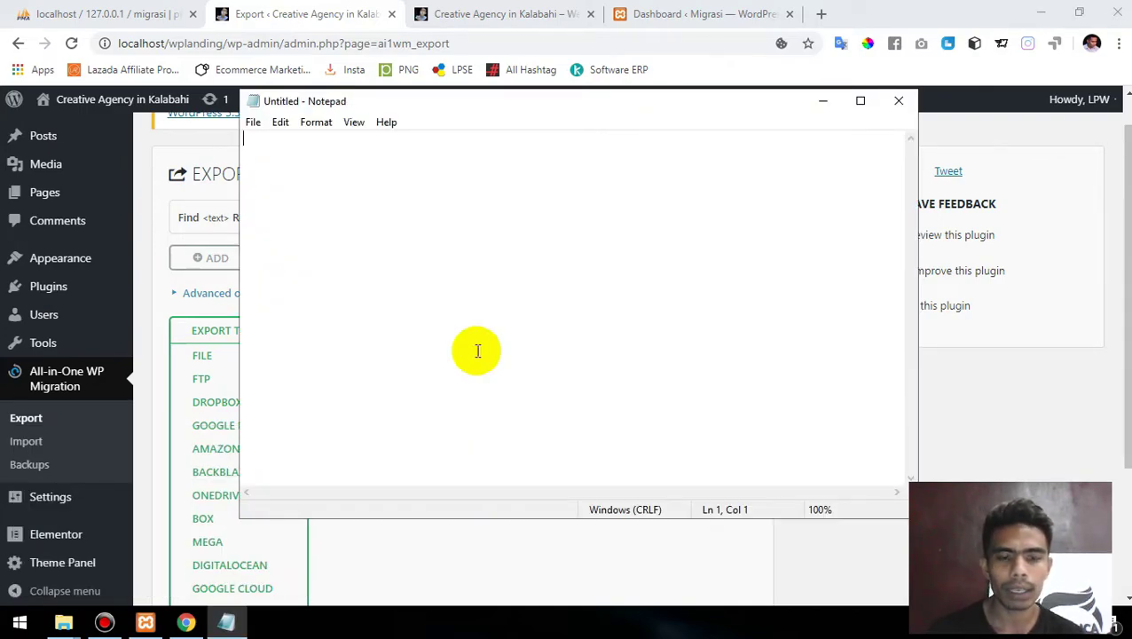
{"action": "type", "text": "Email :"}
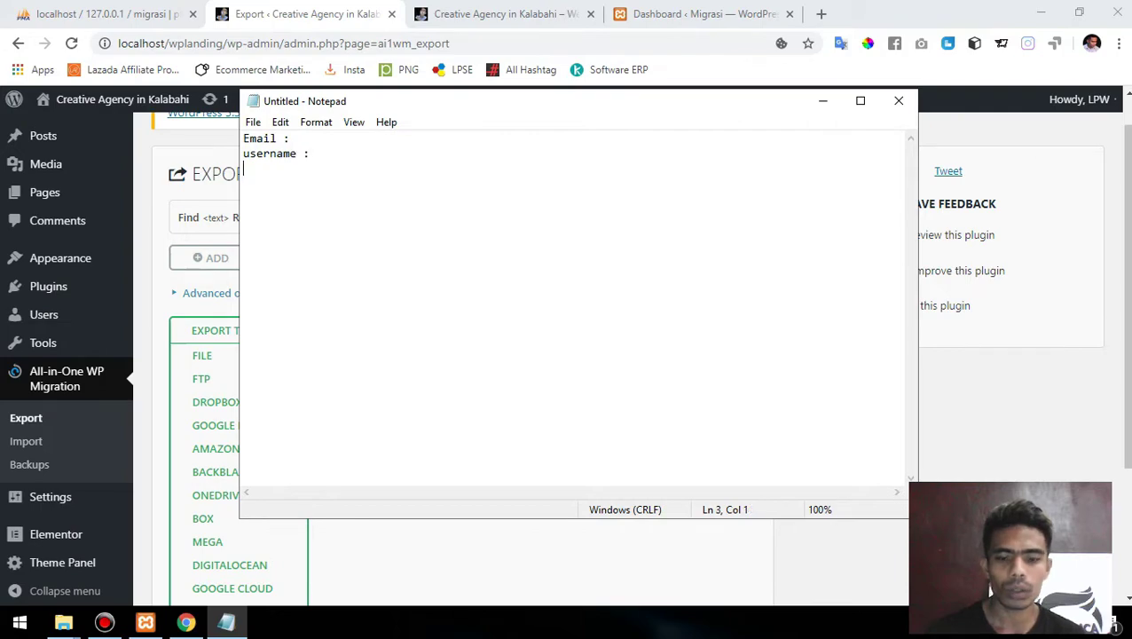
{"action": "type", "text": "pasword :"}
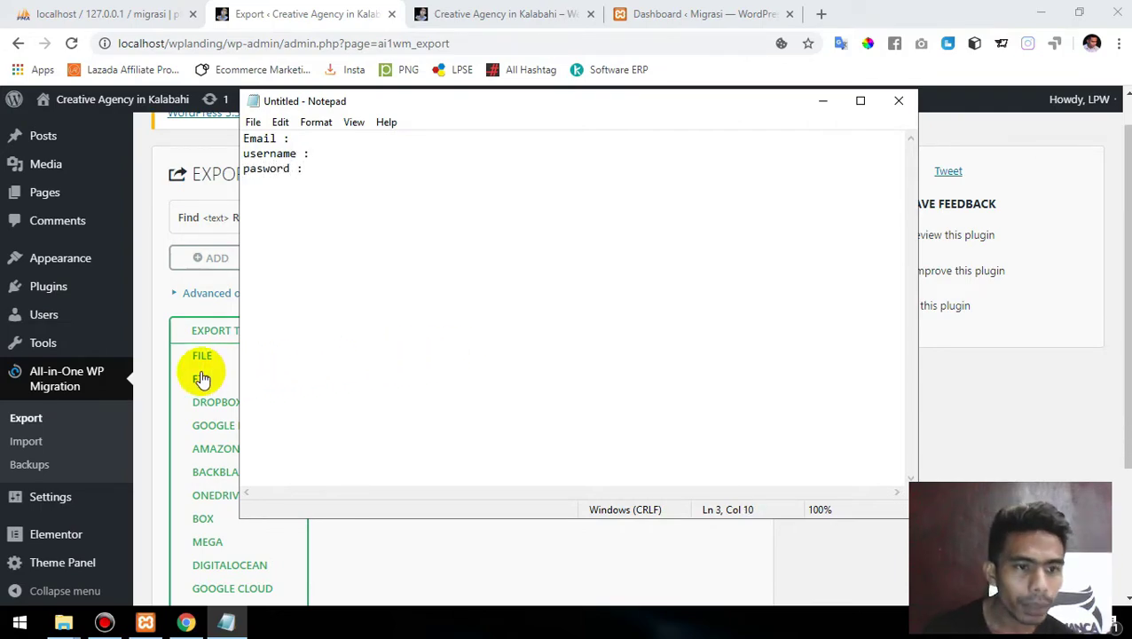
- Open the Creative Agency site's Settings > General page
{"action": "mouse_move", "coordinate": [45, 324]}
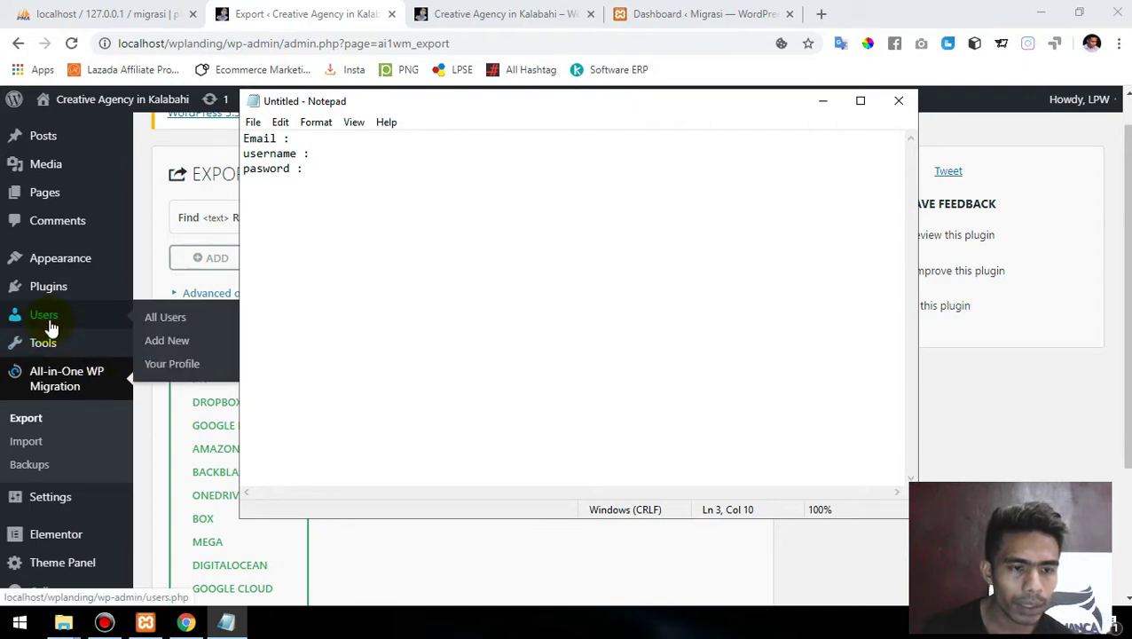
{"action": "mouse_move", "coordinate": [50, 498]}
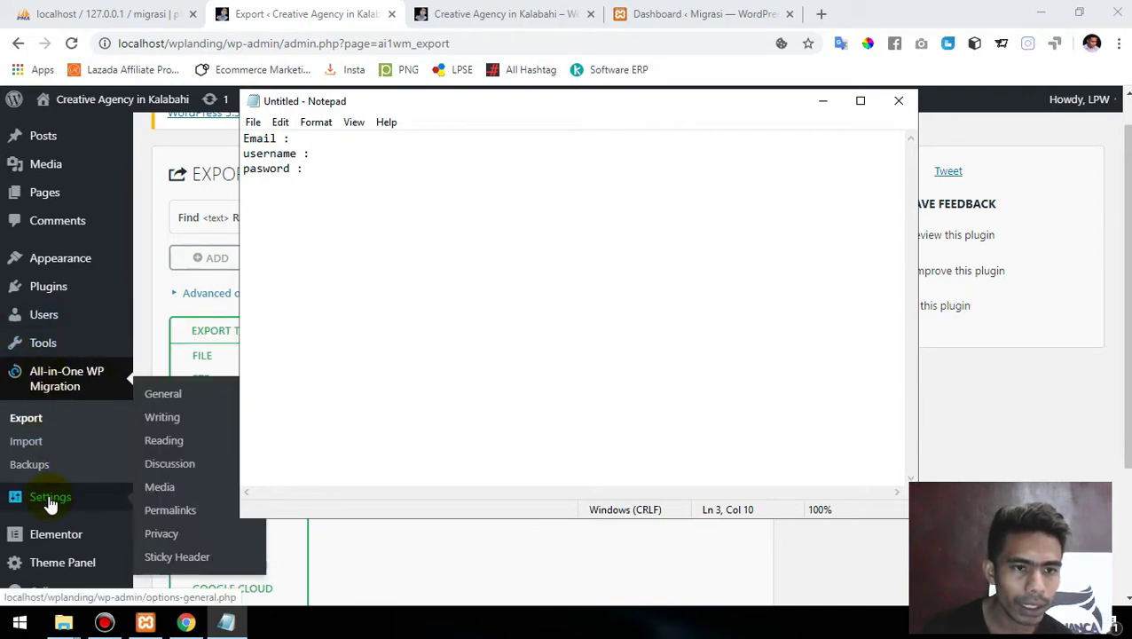
{"action": "left_click", "coordinate": [167, 402]}
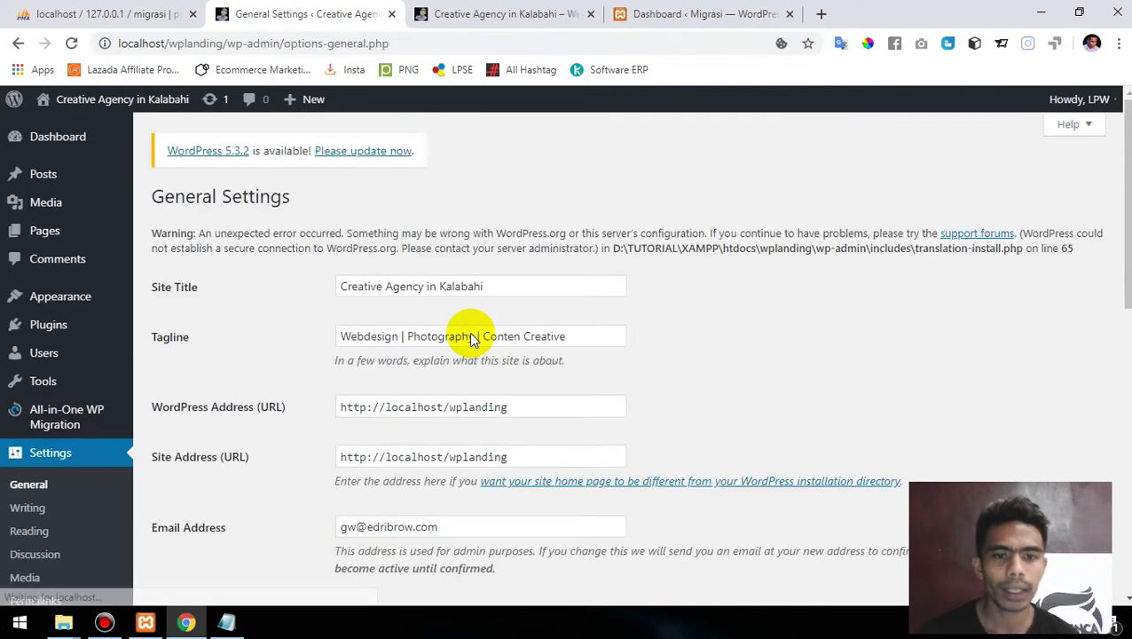
- Copy the admin e-mail address from General Settings into the note after the Email label
{"action": "scroll", "coordinate": [470, 338], "scroll_direction": "down", "scroll_amount": 3}
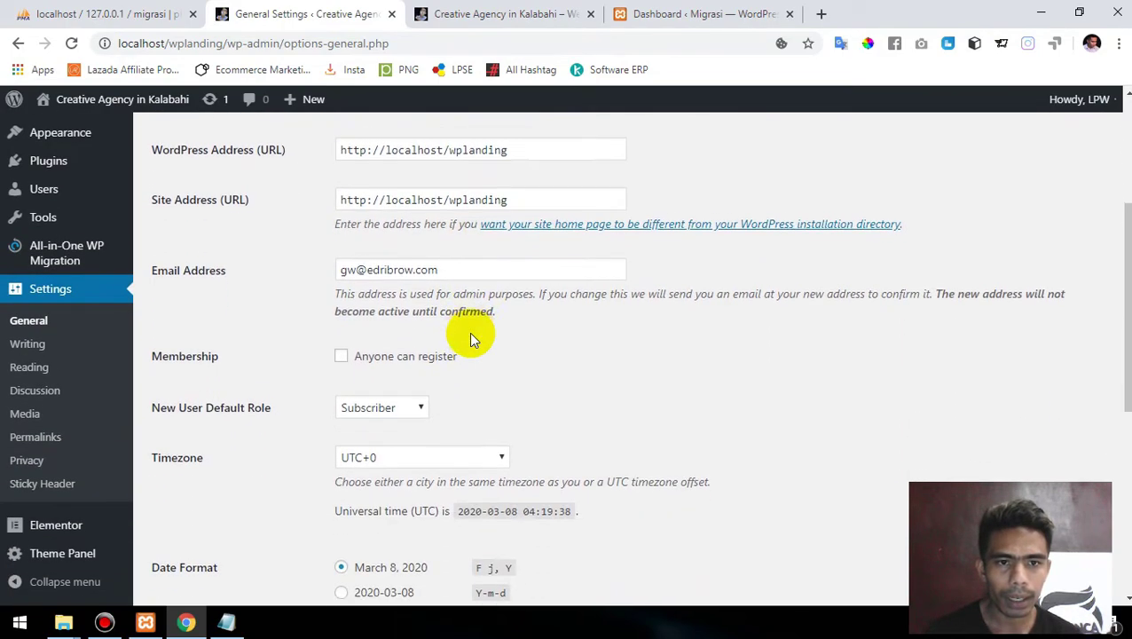
{"action": "triple_click", "coordinate": [460, 256]}
{"action": "key", "text": "ctrl+c"}
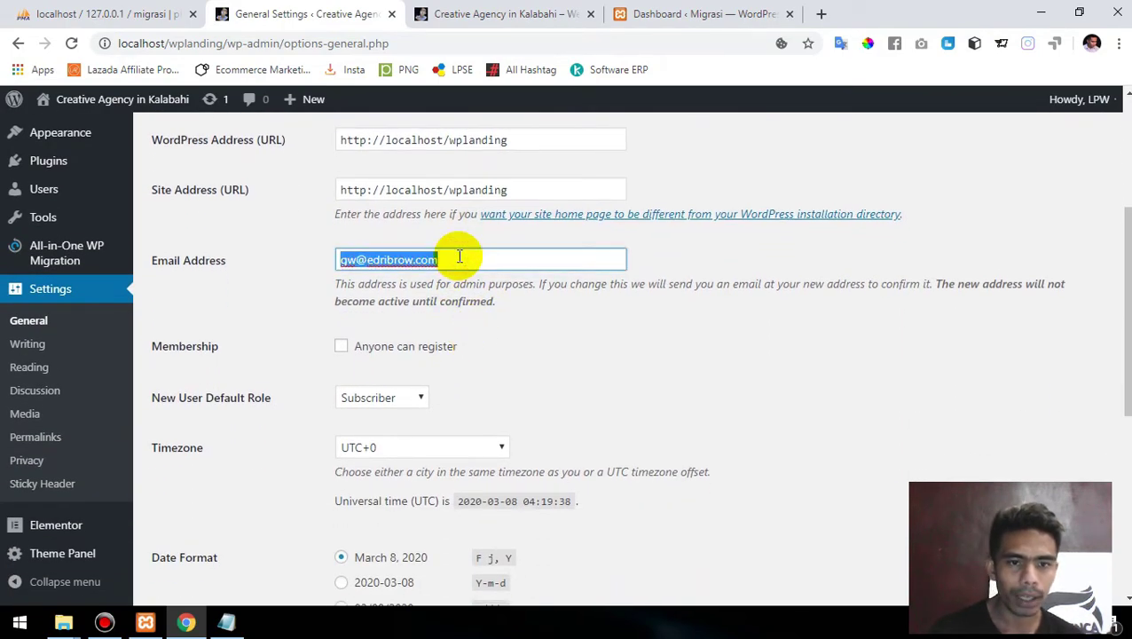
{"action": "left_click", "coordinate": [229, 625]}
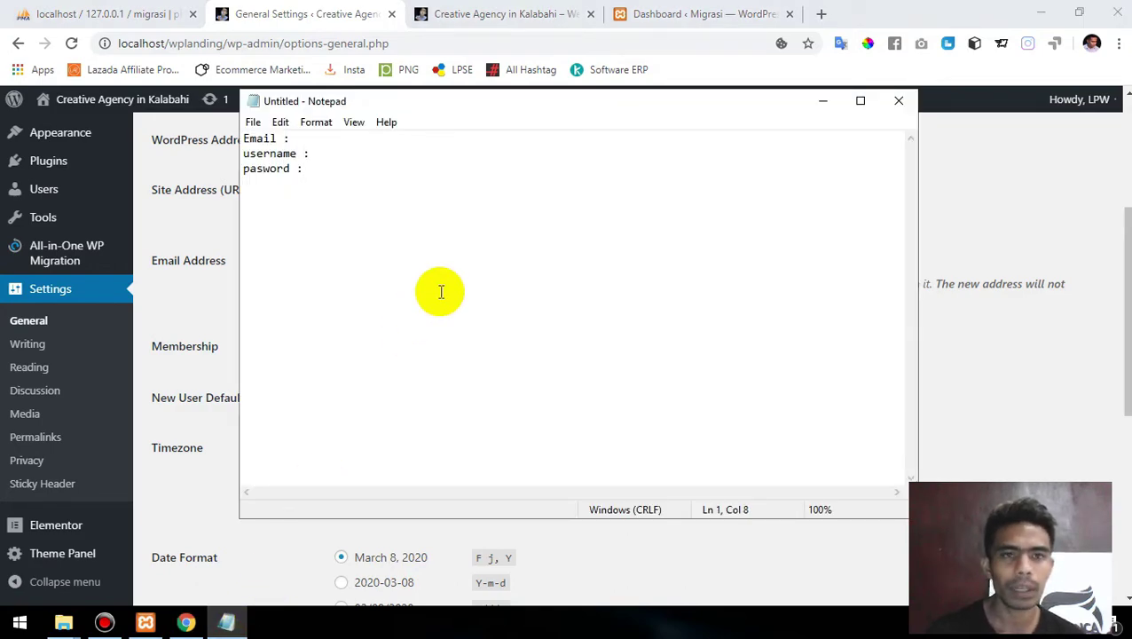
{"action": "key", "text": "ctrl+v"}
- Review the timezone (UTC+0) and date format (F j, Y) settings further down
{"action": "left_click", "coordinate": [1007, 364]}
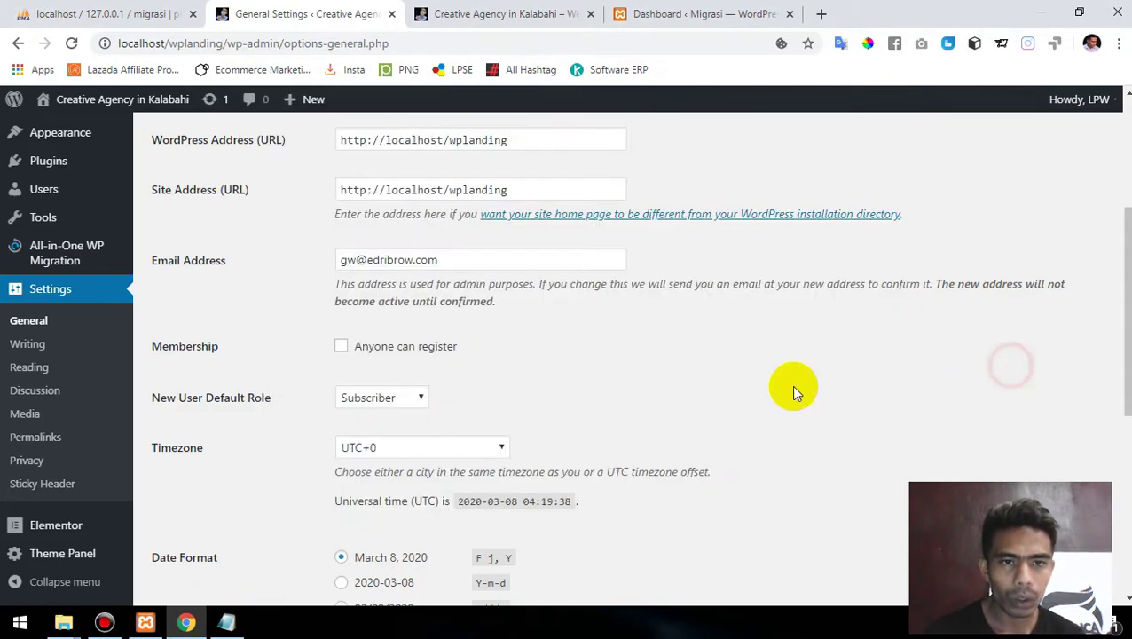
{"action": "scroll", "coordinate": [714, 393], "scroll_direction": "down", "scroll_amount": 5}
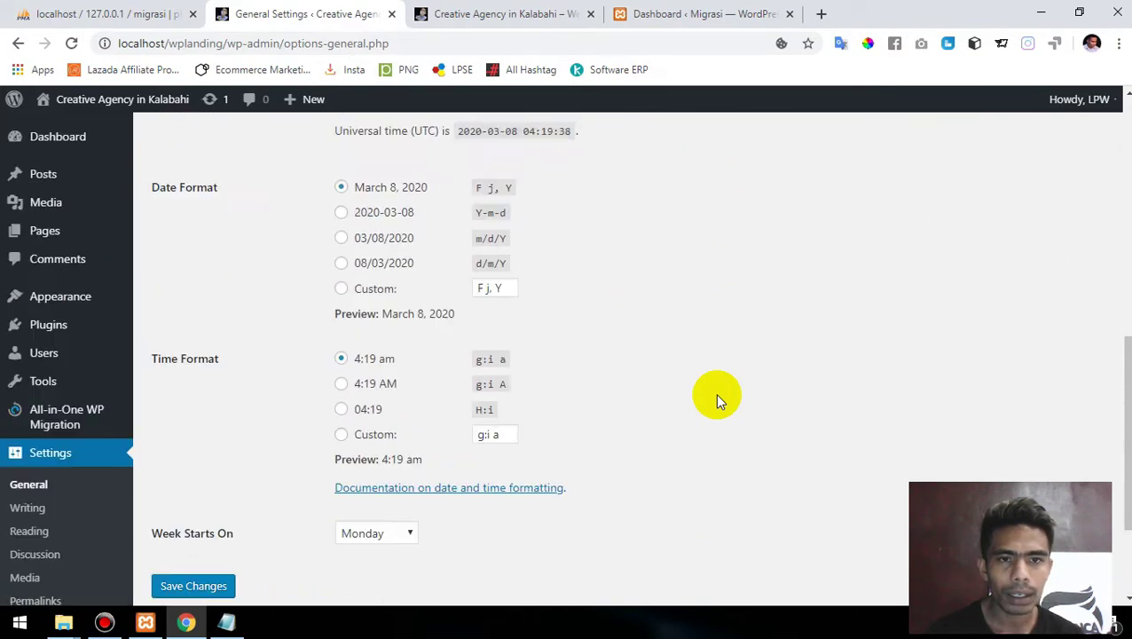
{"action": "scroll", "coordinate": [717, 400], "scroll_direction": "up", "scroll_amount": 7}
{"action": "scroll", "coordinate": [717, 399], "scroll_direction": "down", "scroll_amount": 2}
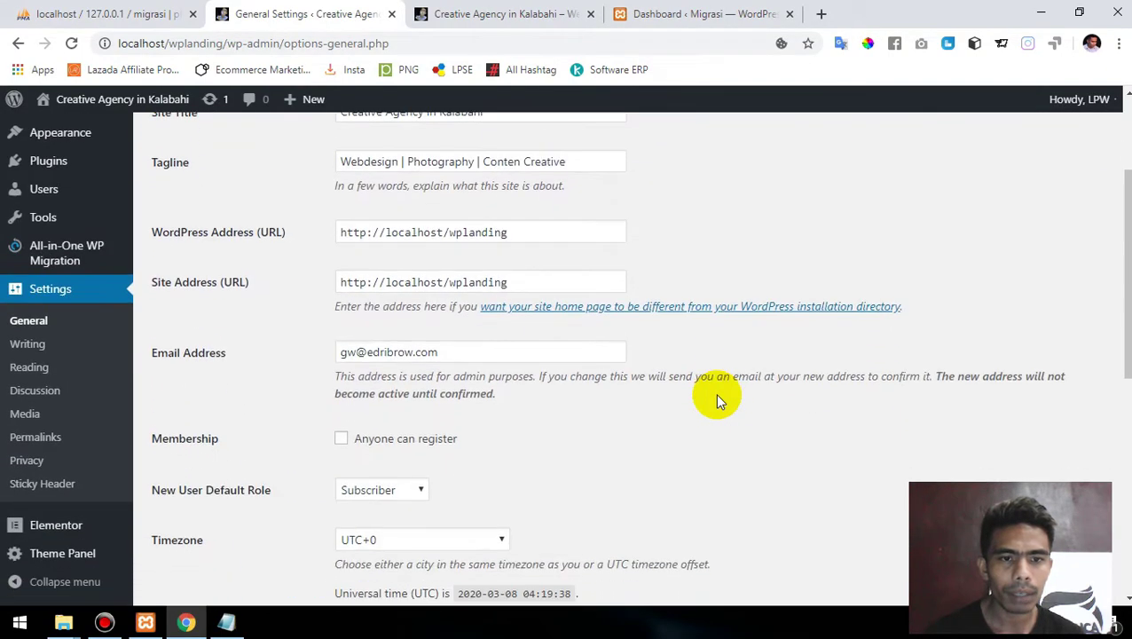
{"action": "scroll", "coordinate": [714, 393], "scroll_direction": "down", "scroll_amount": 5}
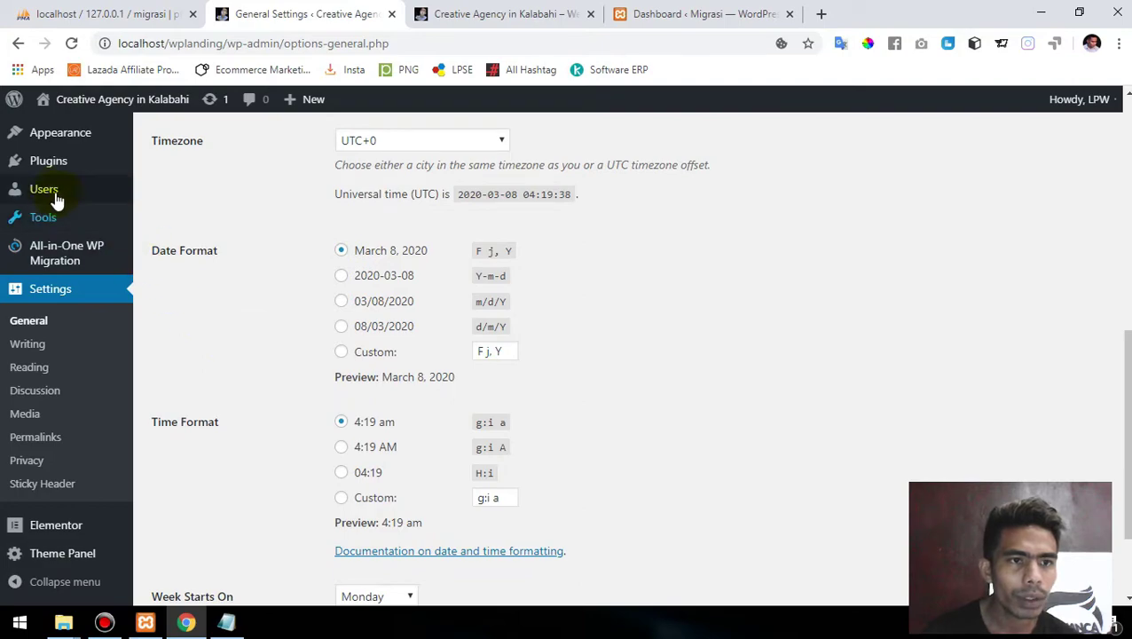
- Open the administrator's profile from Users > All Users, after a brief detour to Add New
{"action": "mouse_move", "coordinate": [50, 193]}
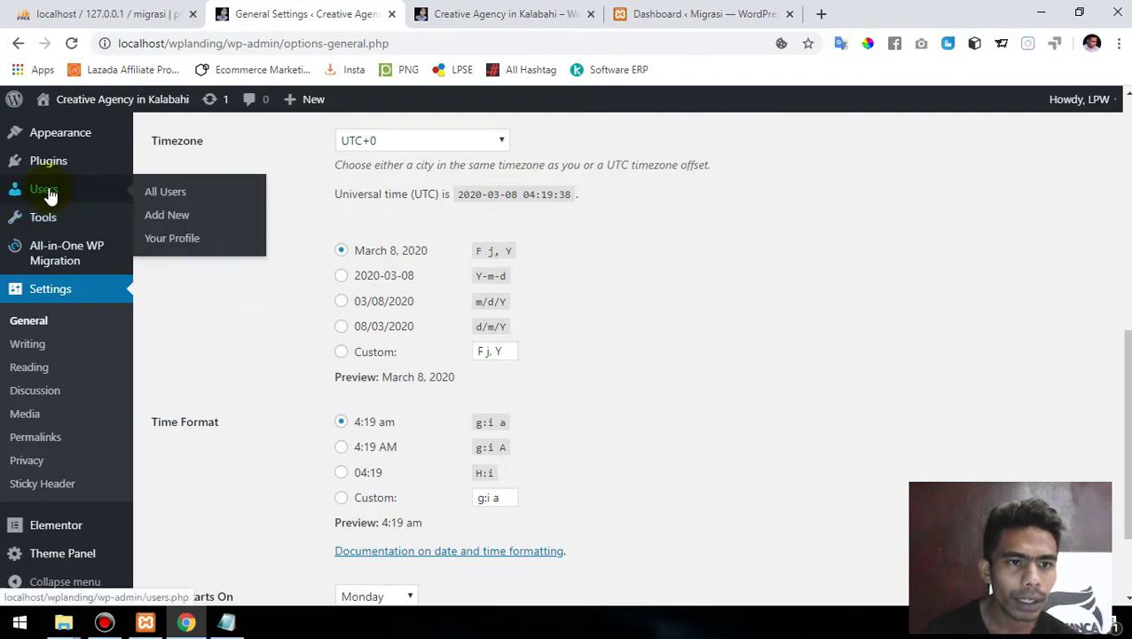
{"action": "left_click", "coordinate": [185, 222]}
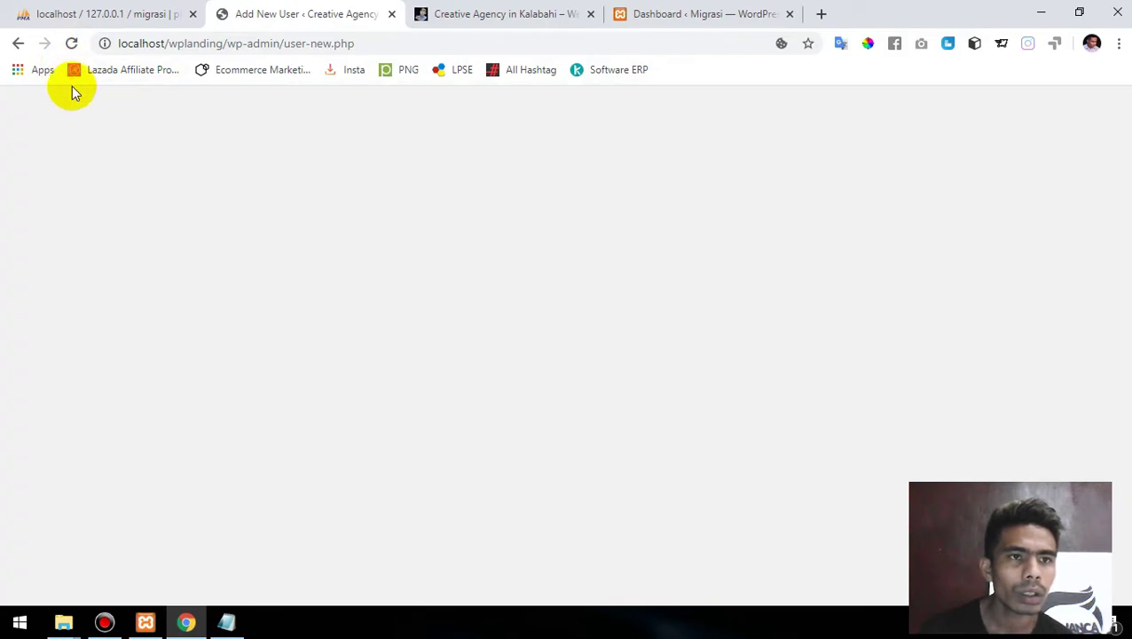
{"action": "left_click", "coordinate": [19, 44]}
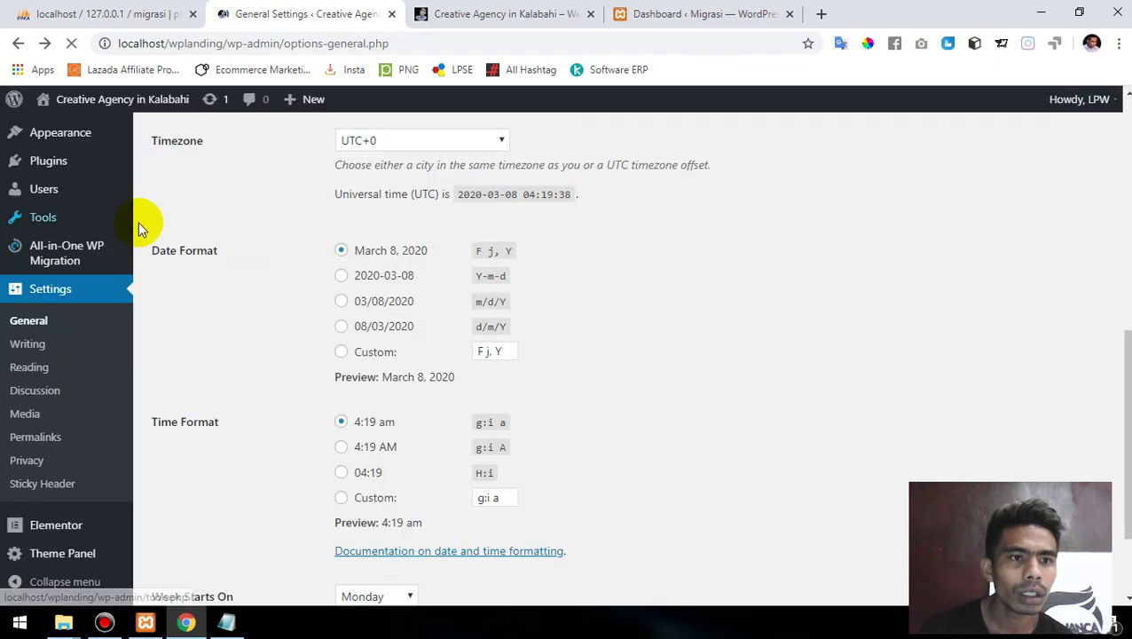
{"action": "mouse_move", "coordinate": [45, 189]}
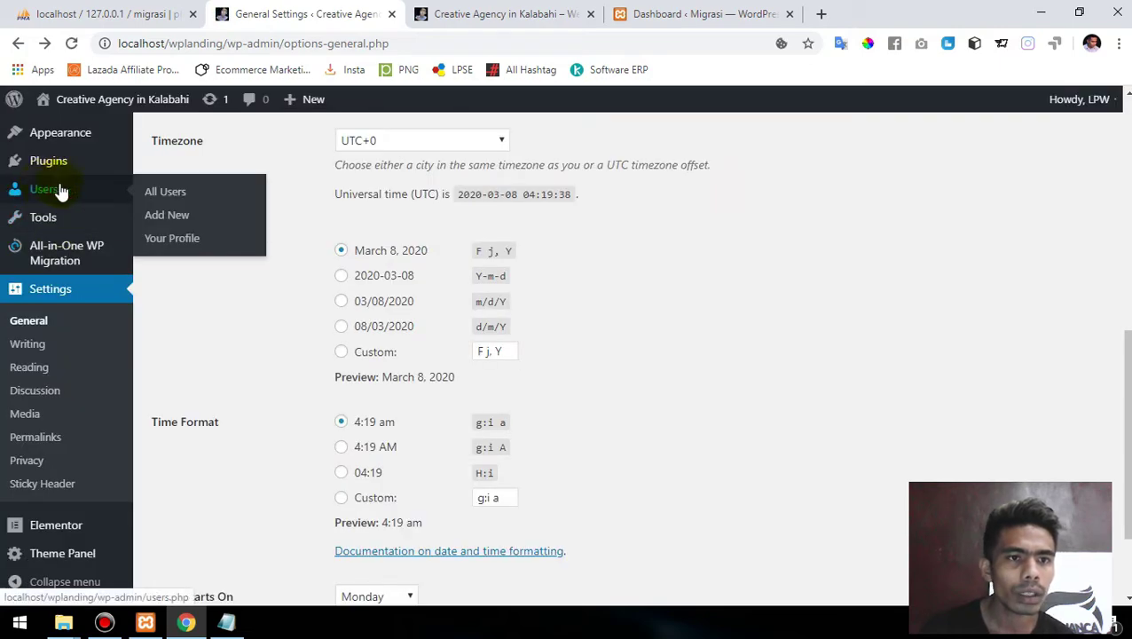
{"action": "left_click", "coordinate": [175, 197]}
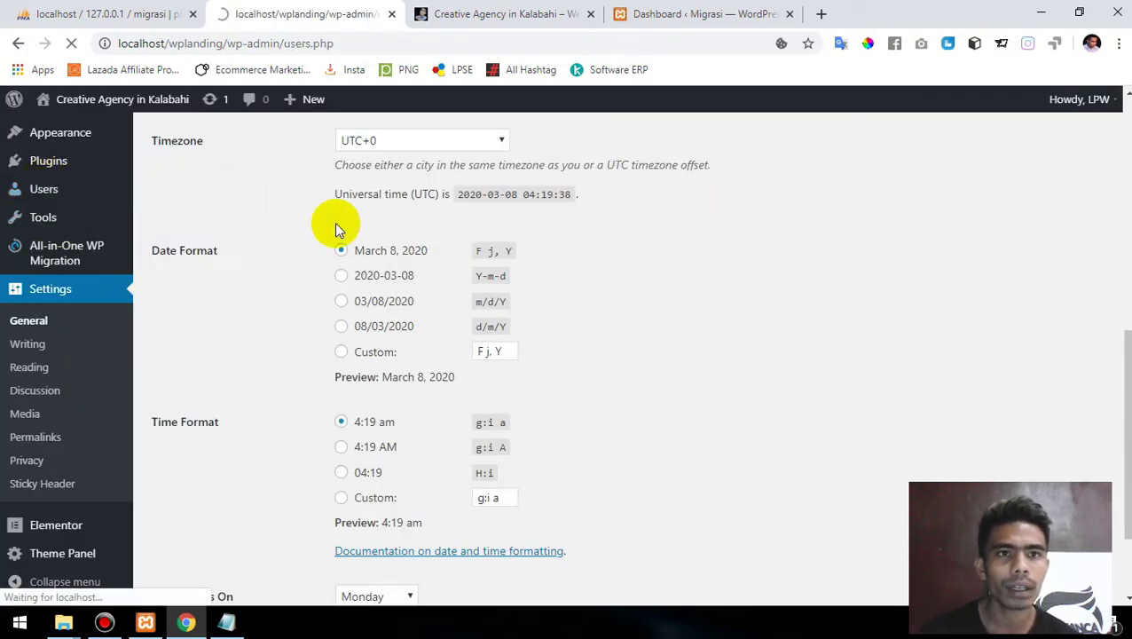
{"action": "mouse_move", "coordinate": [417, 328]}
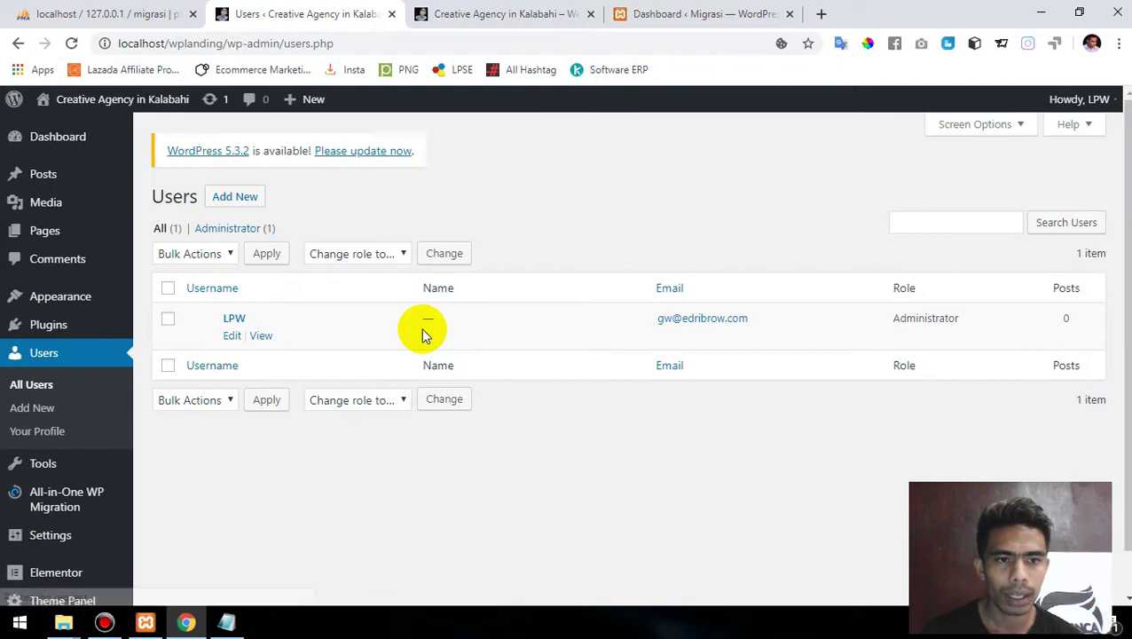
{"action": "left_click", "coordinate": [232, 337]}
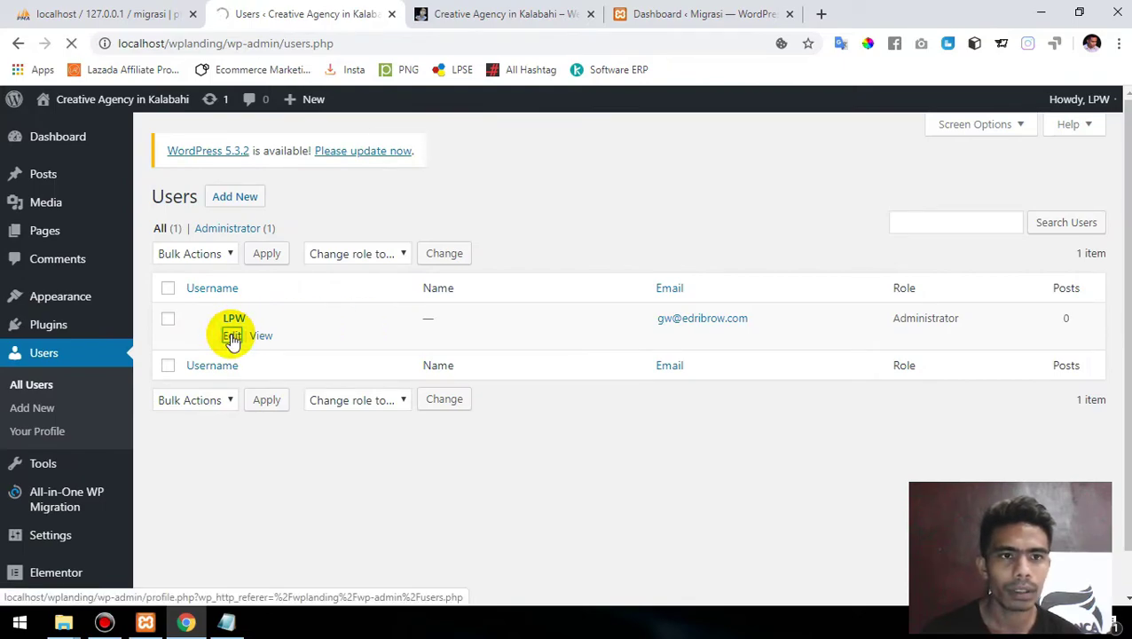
{"action": "scroll", "coordinate": [607, 275], "scroll_direction": "down", "scroll_amount": 2}
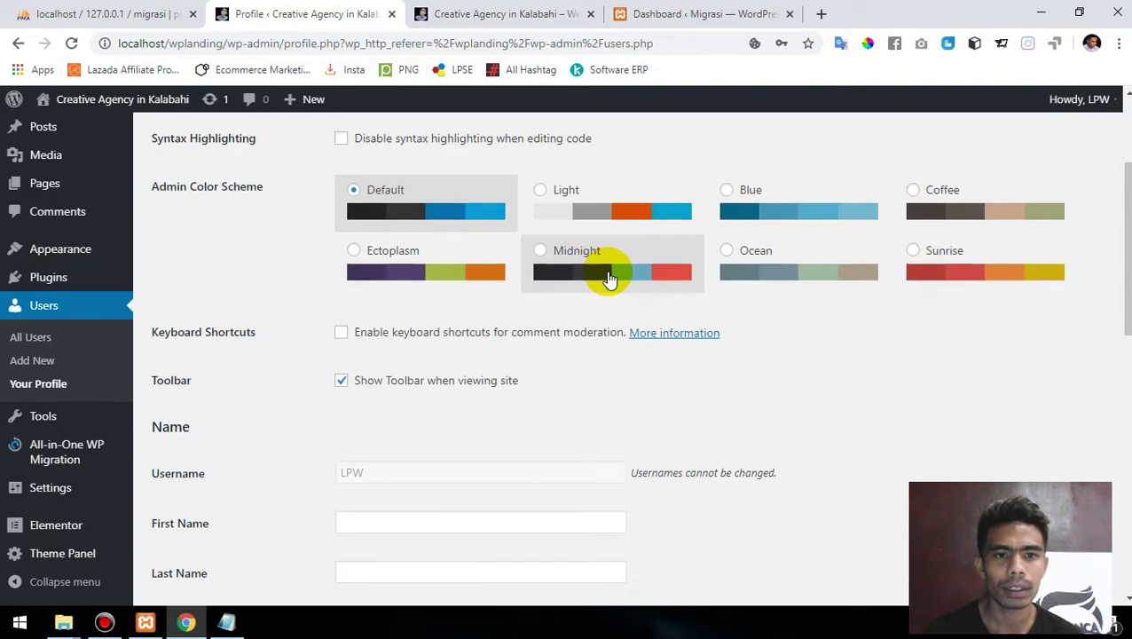
{"action": "scroll", "coordinate": [607, 273], "scroll_direction": "down", "scroll_amount": 4}
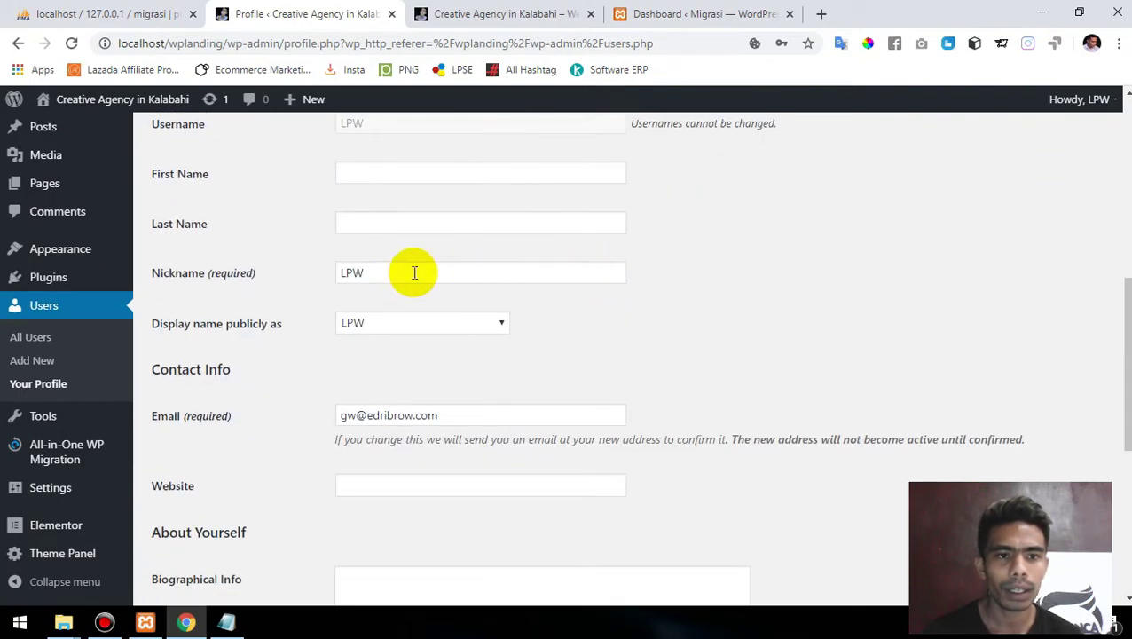
{"action": "scroll", "coordinate": [402, 276], "scroll_direction": "up", "scroll_amount": 1}
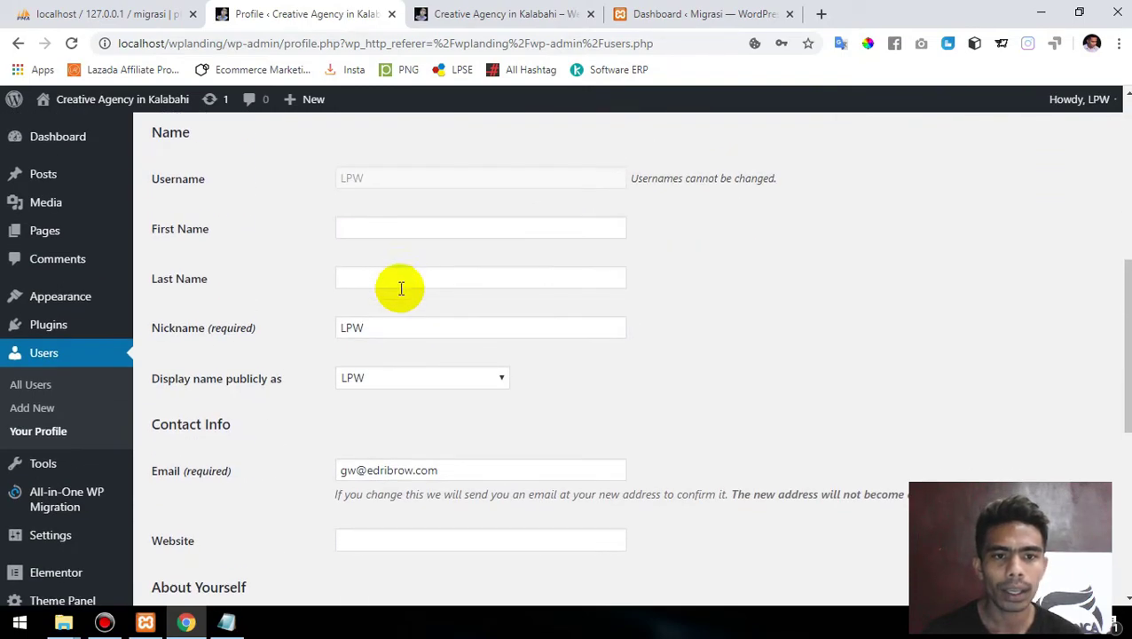
{"action": "scroll", "coordinate": [778, 311], "scroll_direction": "up", "scroll_amount": 1}
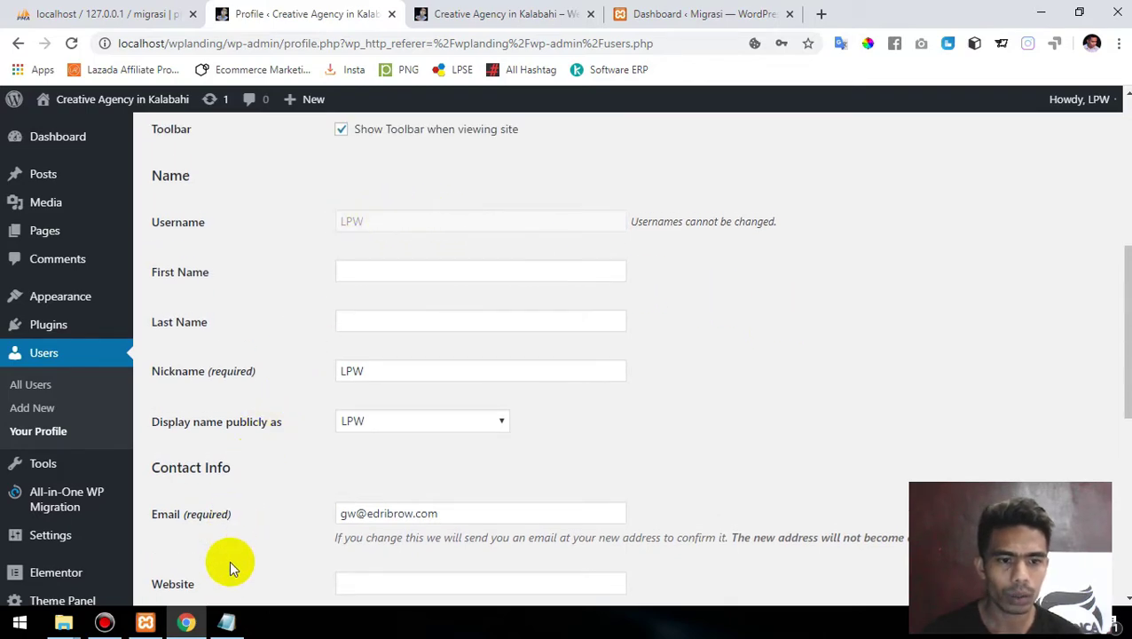
- Type the admin username into the login note and scroll through the profile page
{"action": "left_click", "coordinate": [227, 621]}
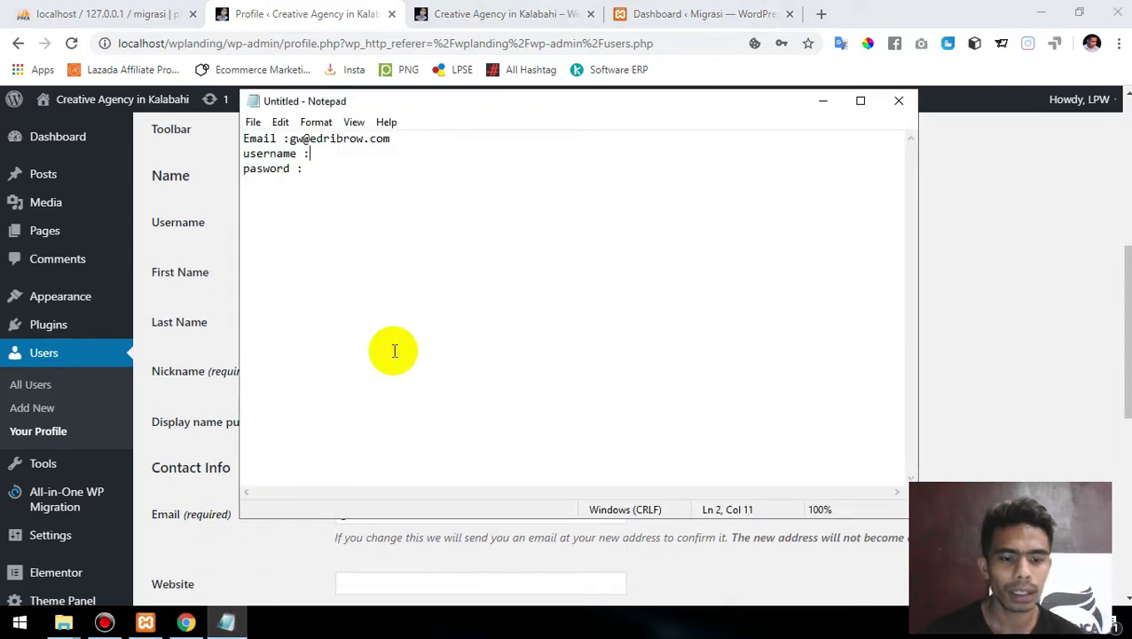
{"action": "type", "text": "LPW"}
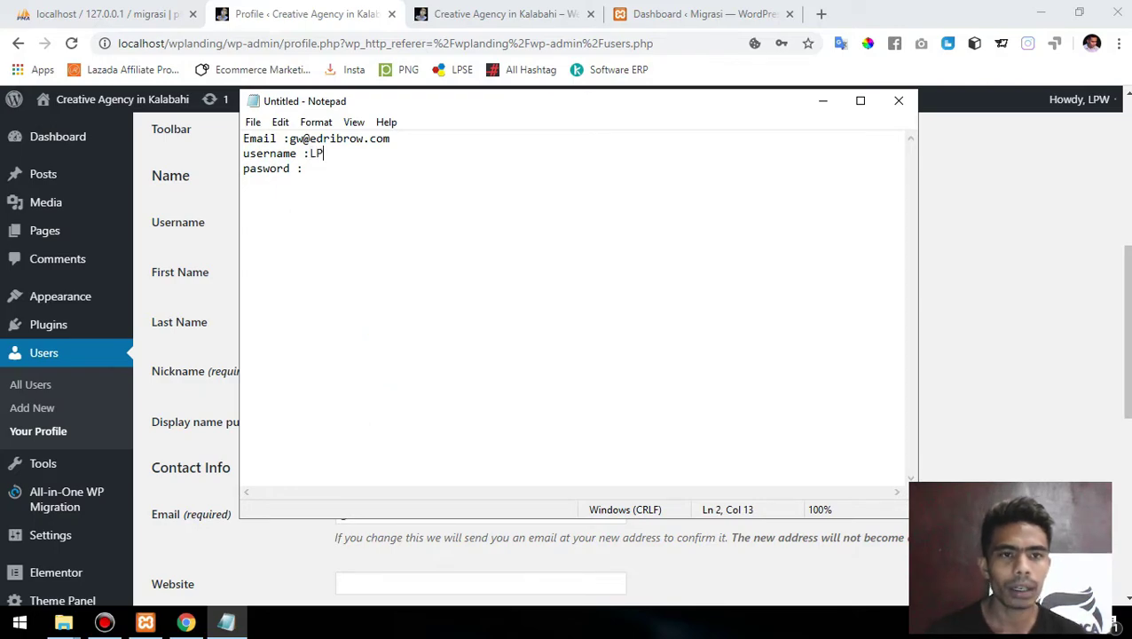
{"action": "left_click", "coordinate": [1003, 269]}
{"action": "scroll", "coordinate": [517, 446], "scroll_direction": "down", "scroll_amount": 3}
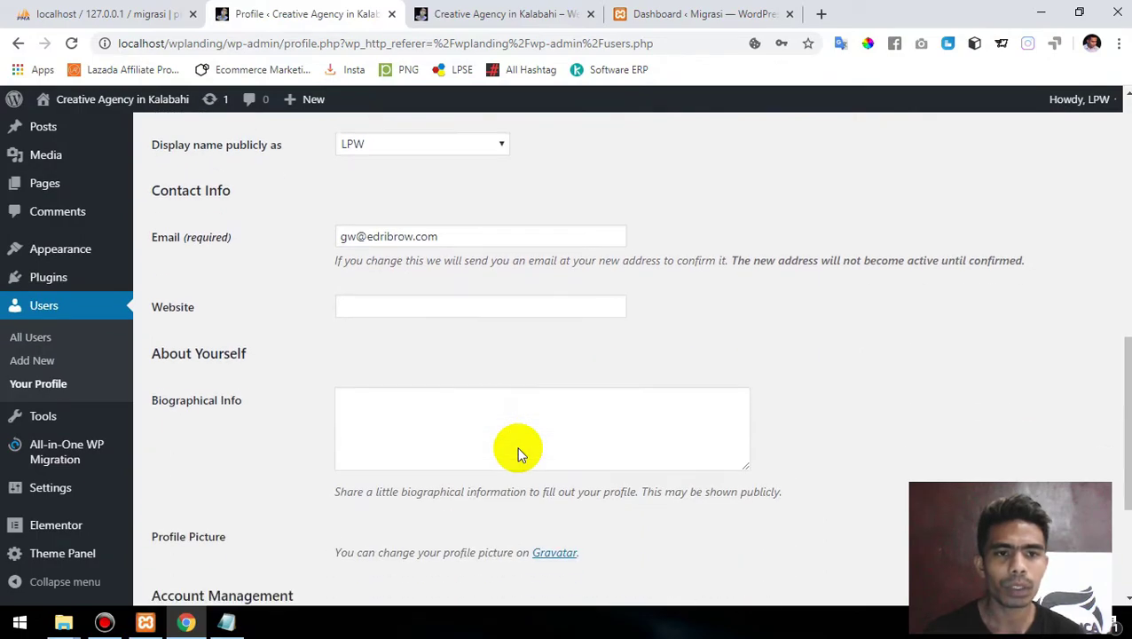
{"action": "scroll", "coordinate": [517, 447], "scroll_direction": "up", "scroll_amount": 2}
{"action": "scroll", "coordinate": [516, 446], "scroll_direction": "down", "scroll_amount": 3}
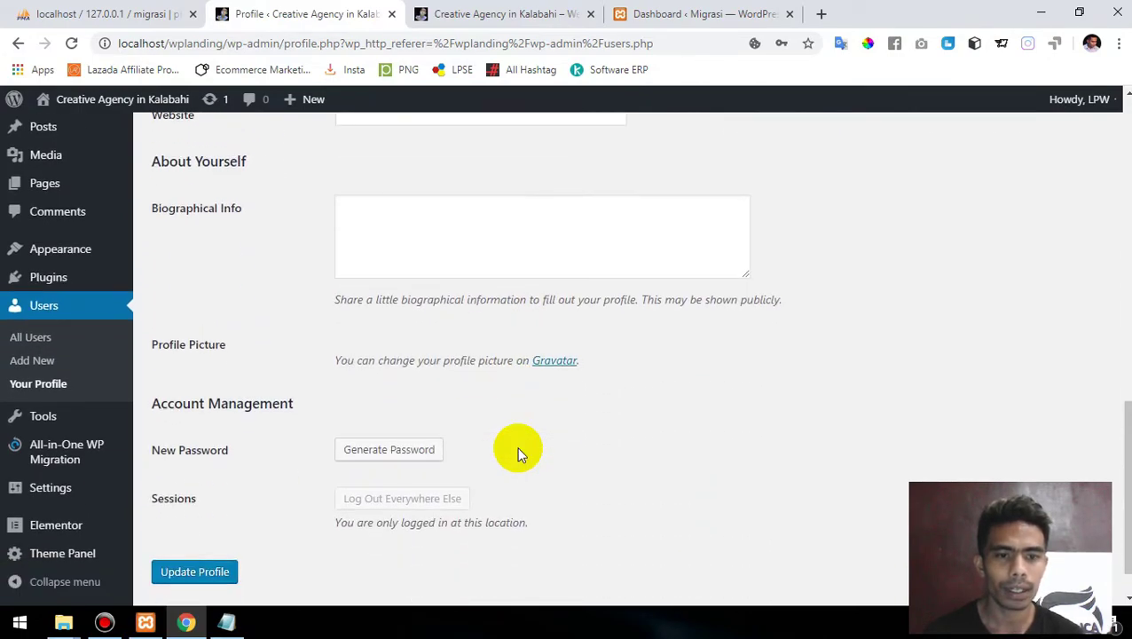
{"action": "scroll", "coordinate": [519, 453], "scroll_direction": "down", "scroll_amount": 1}
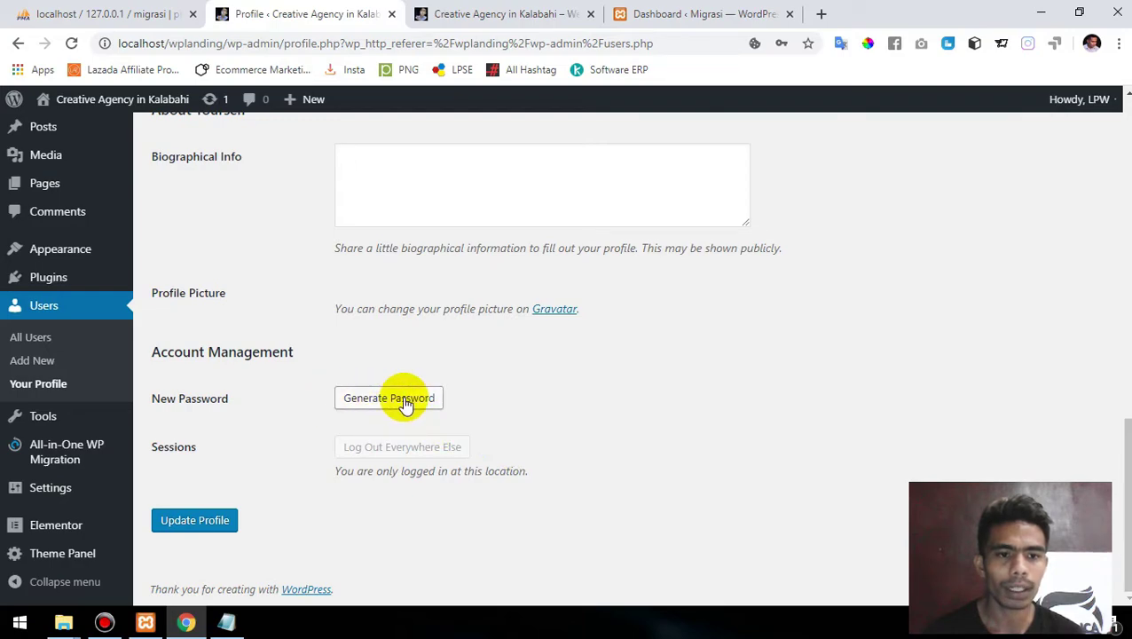
- Type the account password into the login note, then return to the profile page
{"action": "left_click", "coordinate": [233, 625]}
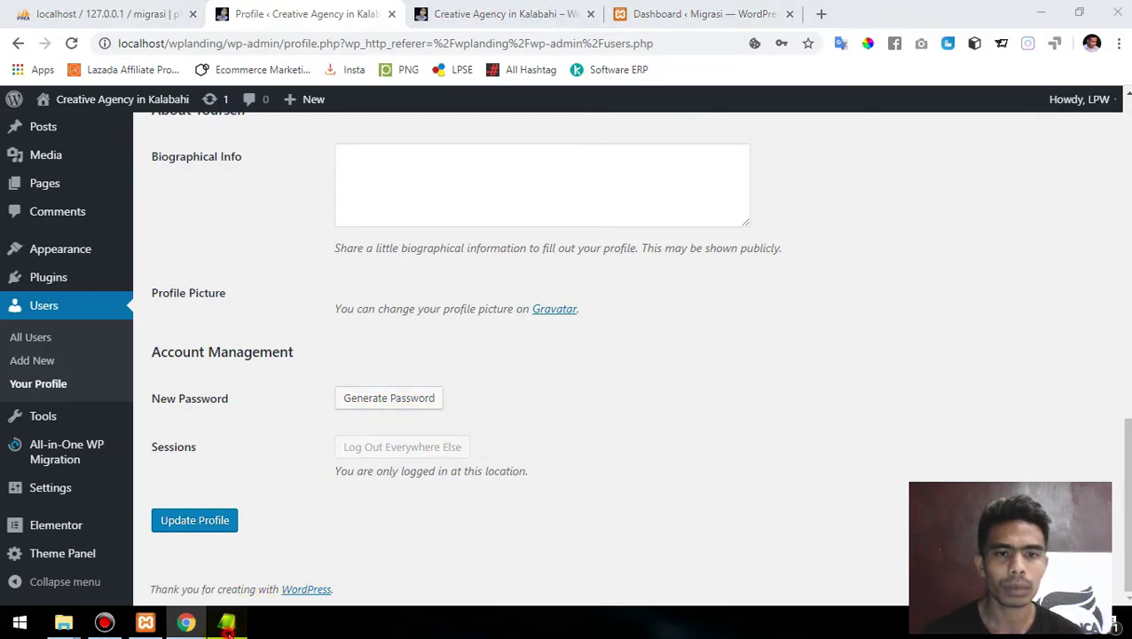
{"action": "type", "text": "123456"}
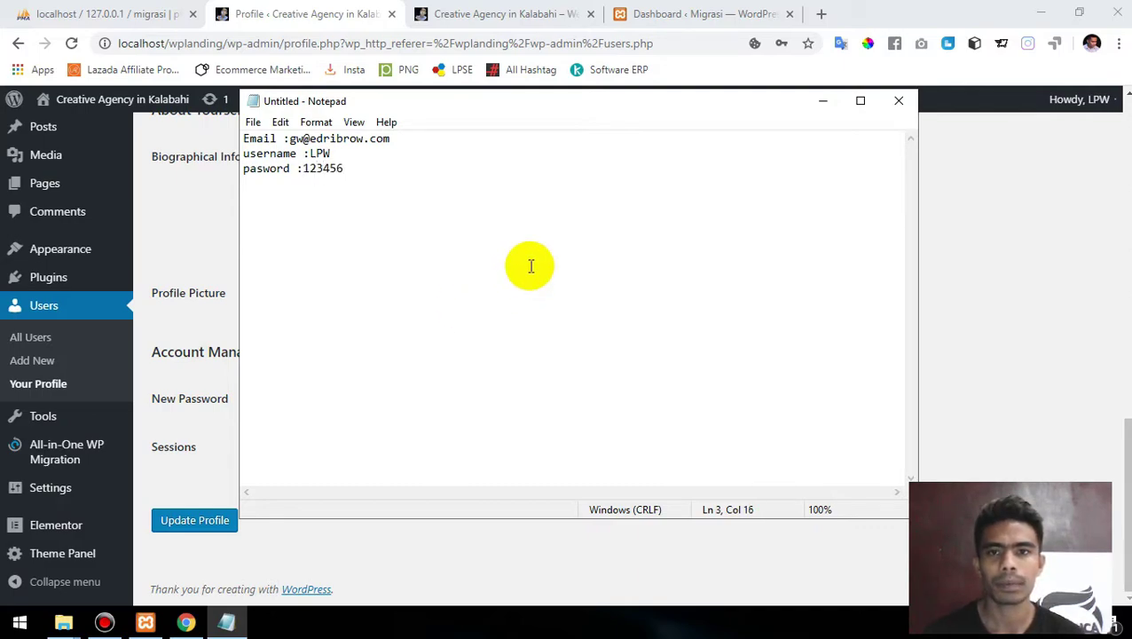
{"action": "left_click", "coordinate": [828, 107]}
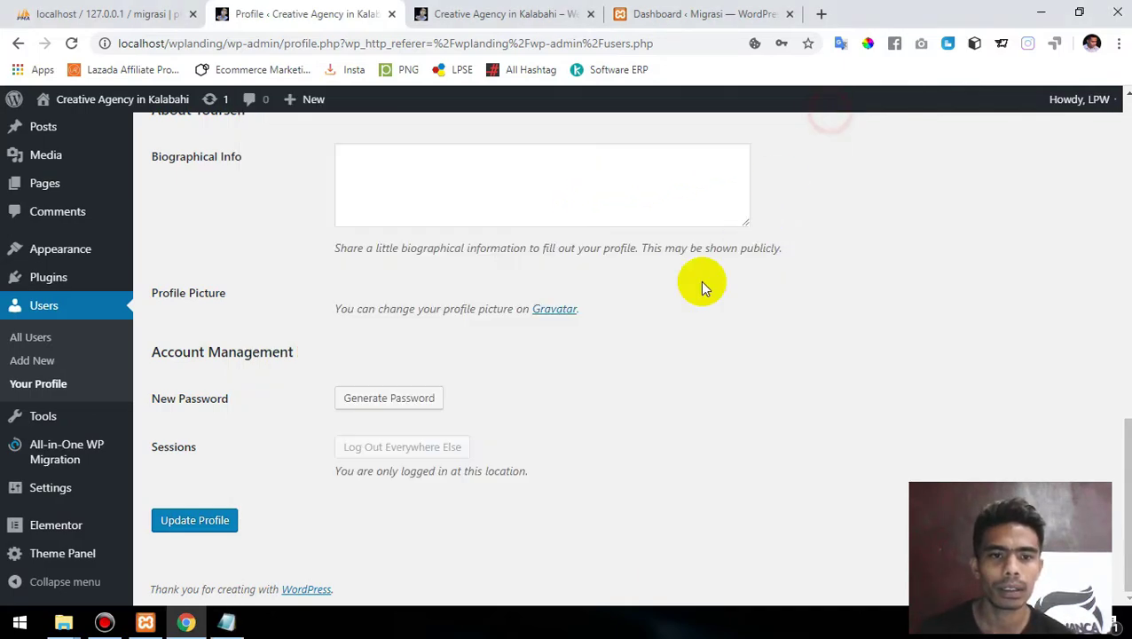
{"action": "scroll", "coordinate": [595, 401], "scroll_direction": "up", "scroll_amount": 2}
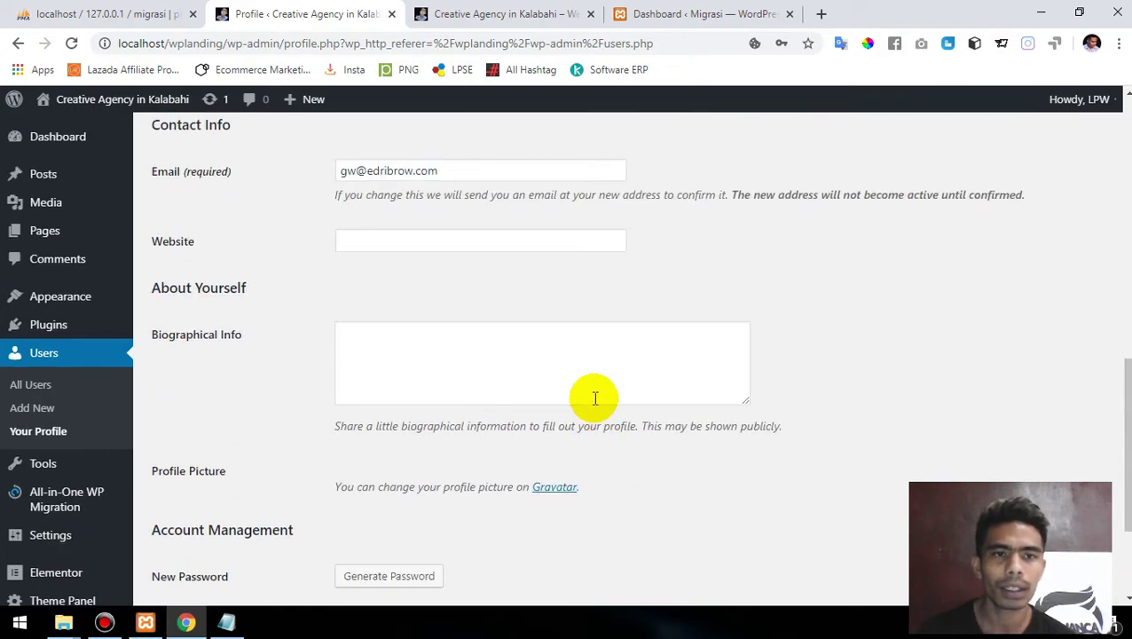
- Close the old Creative Agency front-end tab, keeping the local profile page open
{"action": "left_click", "coordinate": [715, 12]}
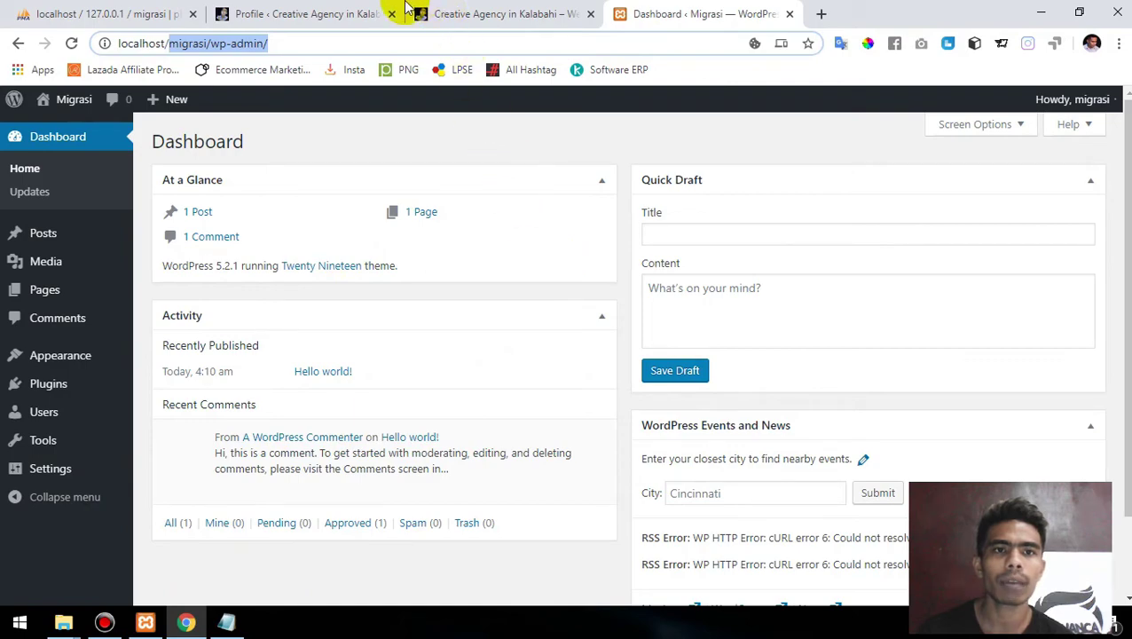
{"action": "left_click", "coordinate": [342, 8]}
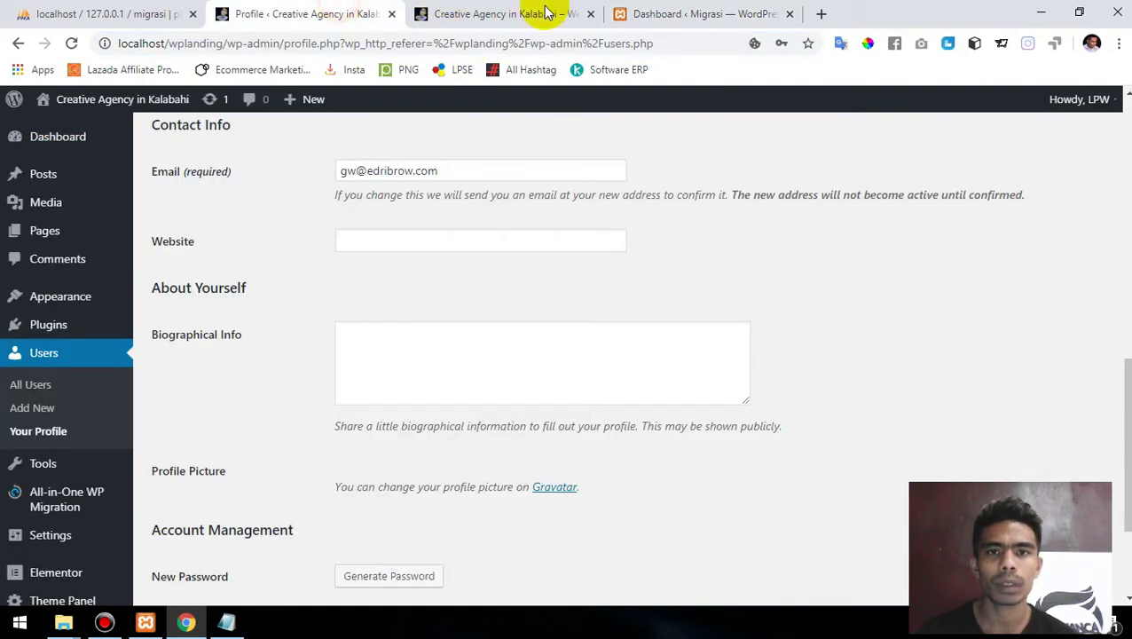
{"action": "left_click", "coordinate": [593, 16]}
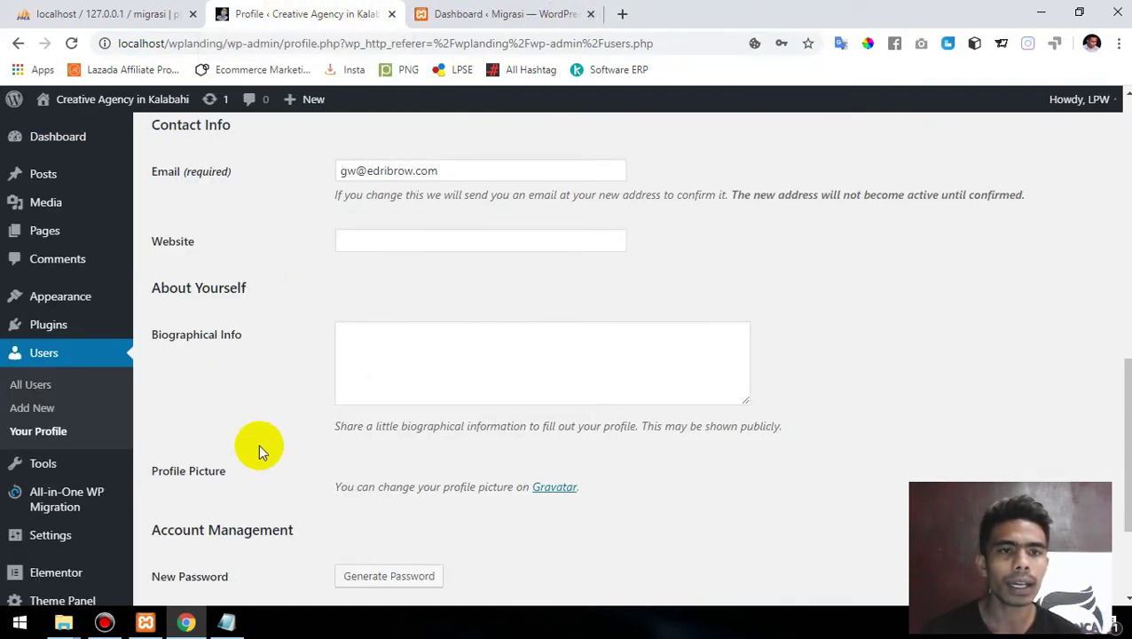
- Visit the local site's landing page and scroll it, then switch to the Migrasi dashboard
{"action": "mouse_move", "coordinate": [93, 105]}
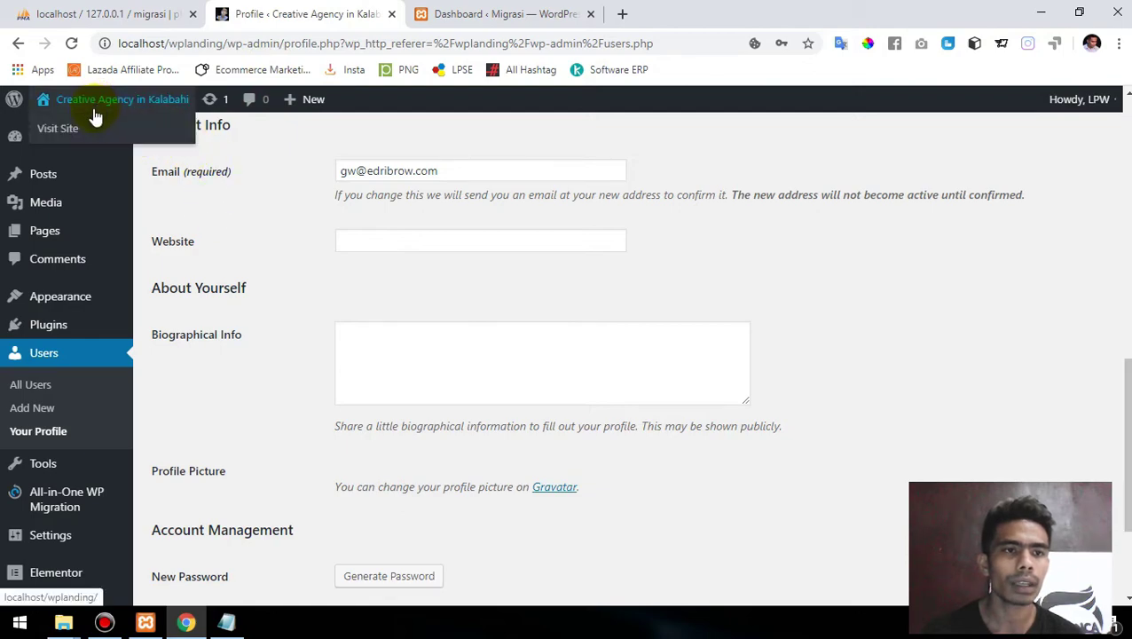
{"action": "left_click", "coordinate": [71, 129]}
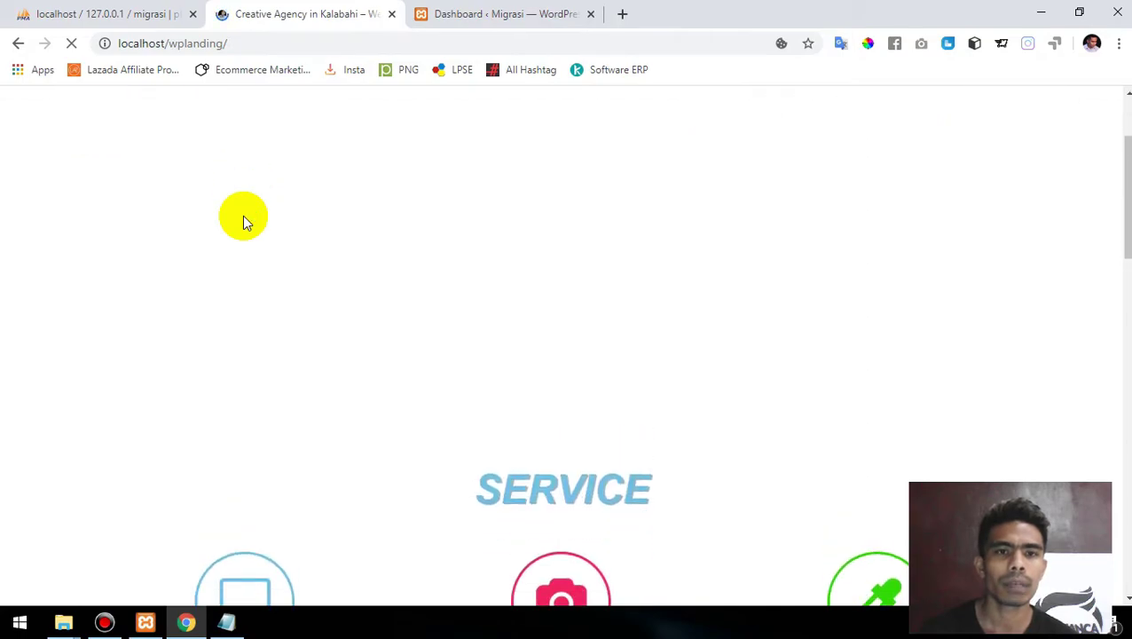
{"action": "scroll", "coordinate": [247, 221], "scroll_direction": "down", "scroll_amount": 15}
{"action": "scroll", "coordinate": [242, 215], "scroll_direction": "up", "scroll_amount": 15}
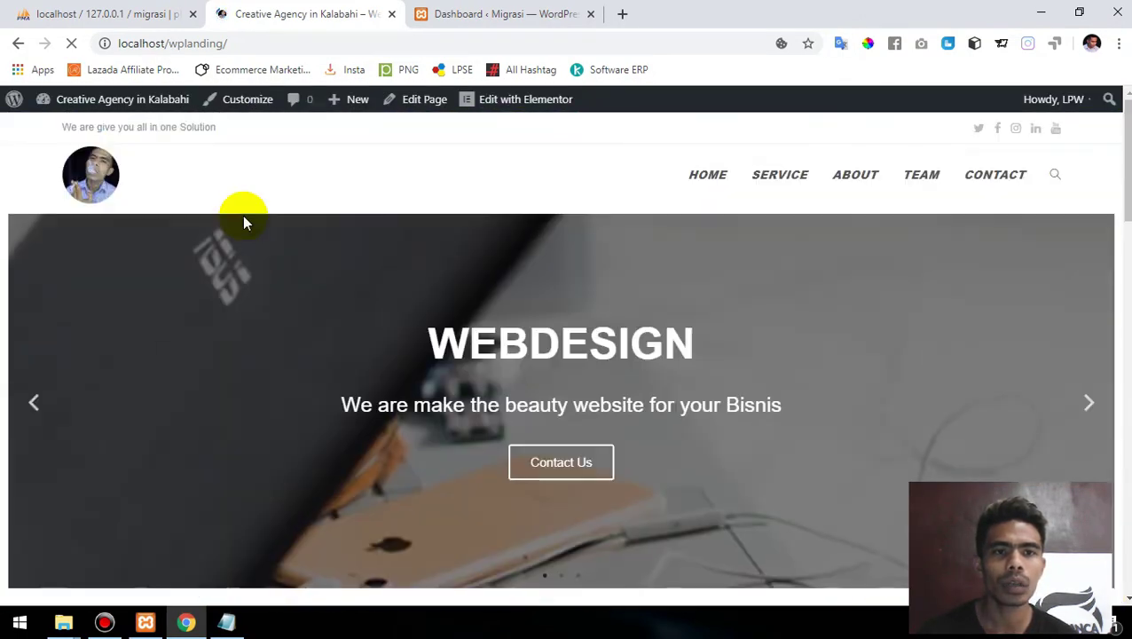
{"action": "scroll", "coordinate": [430, 253], "scroll_direction": "down", "scroll_amount": 10}
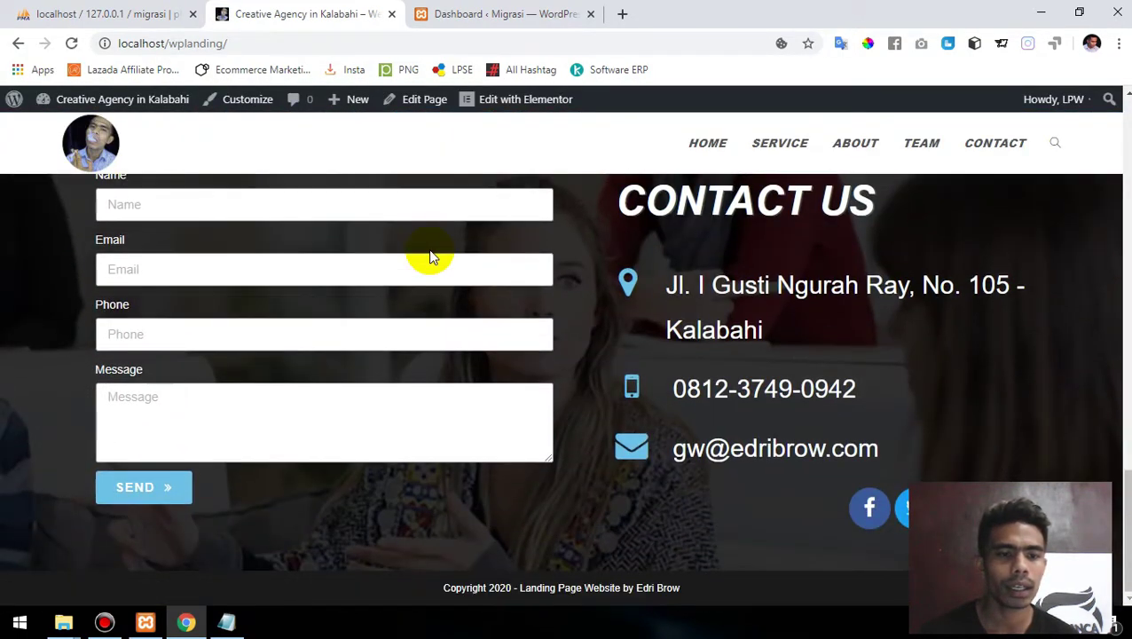
{"action": "scroll", "coordinate": [430, 253], "scroll_direction": "up", "scroll_amount": 10}
{"action": "left_click", "coordinate": [506, 14]}
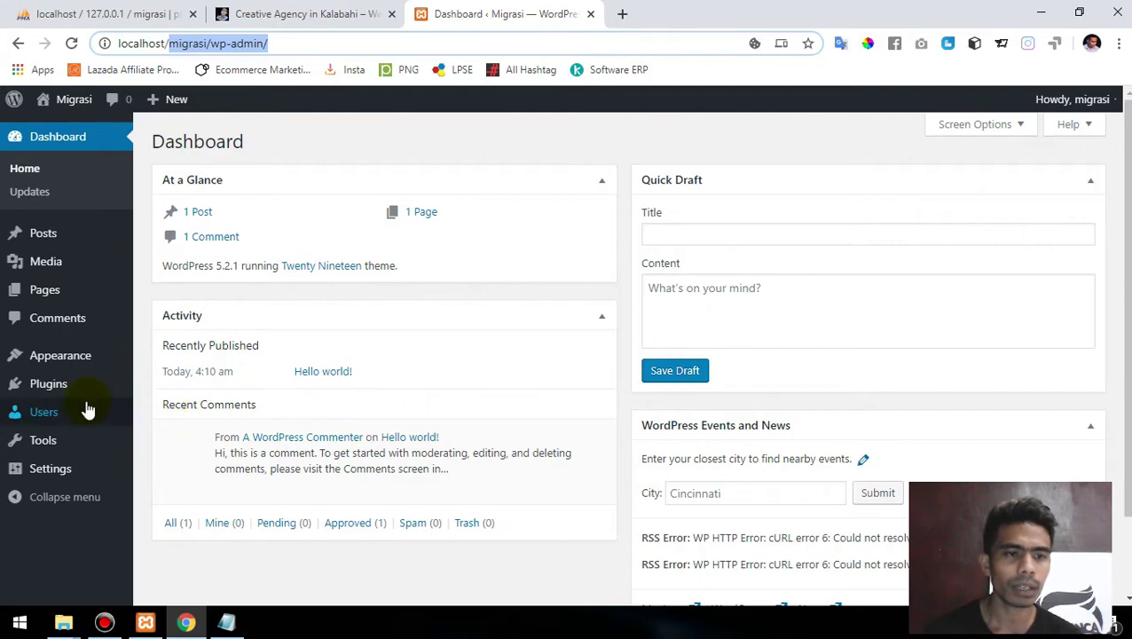
- Upload all-in-one-wp-migration.6.82.zip via Plugins > Add New, install it and activate it
{"action": "mouse_move", "coordinate": [58, 397]}
{"action": "left_click", "coordinate": [183, 412]}
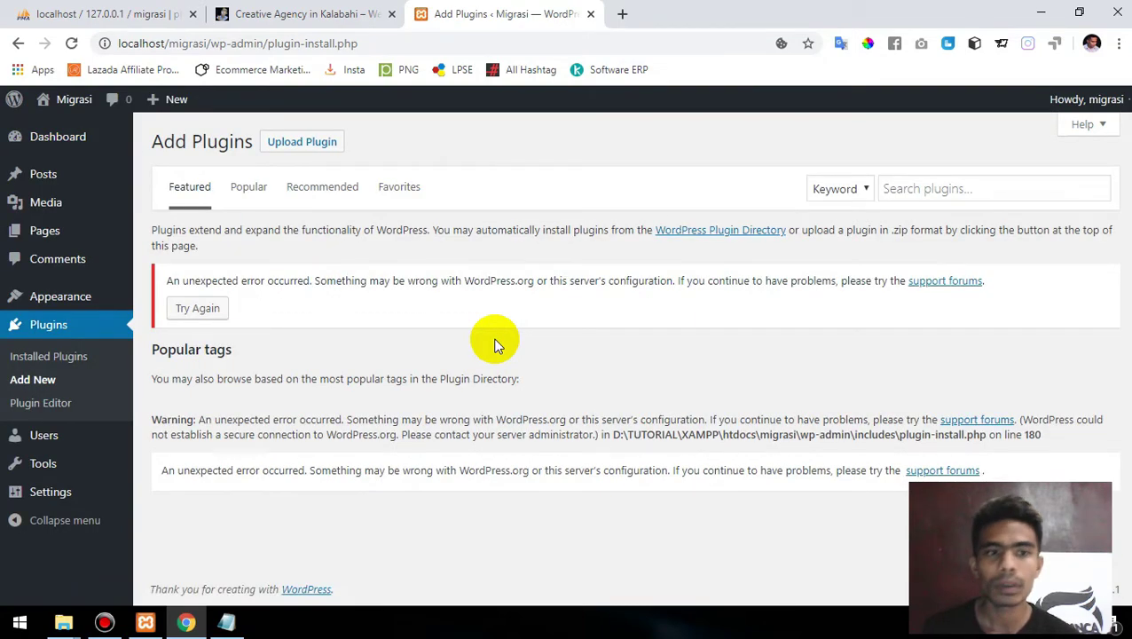
{"action": "left_click", "coordinate": [324, 144]}
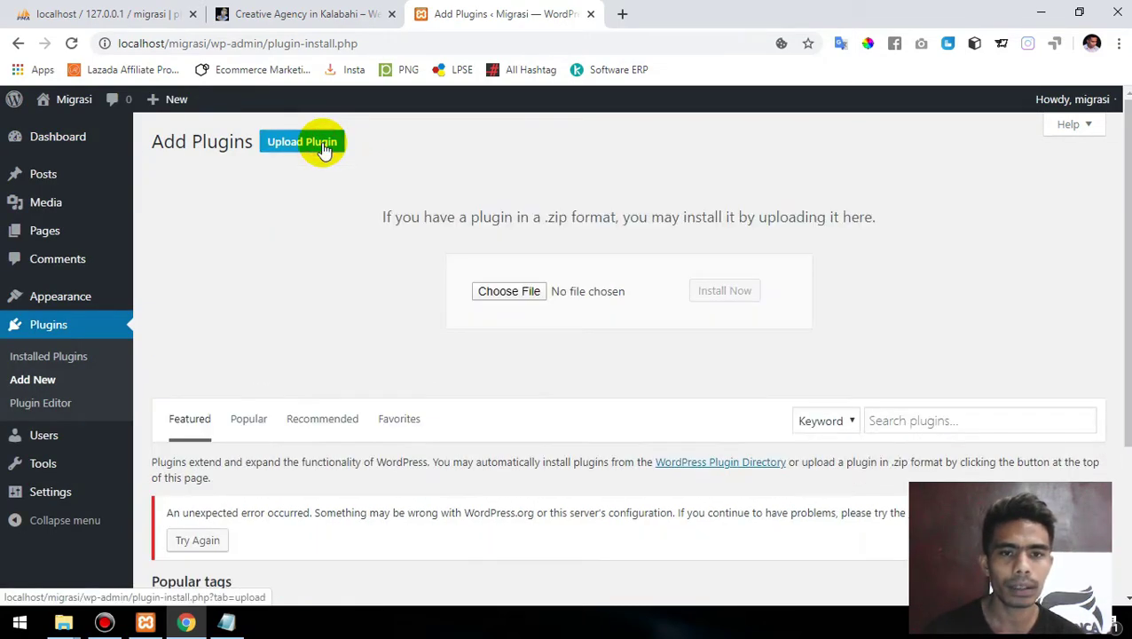
{"action": "left_click", "coordinate": [512, 290]}
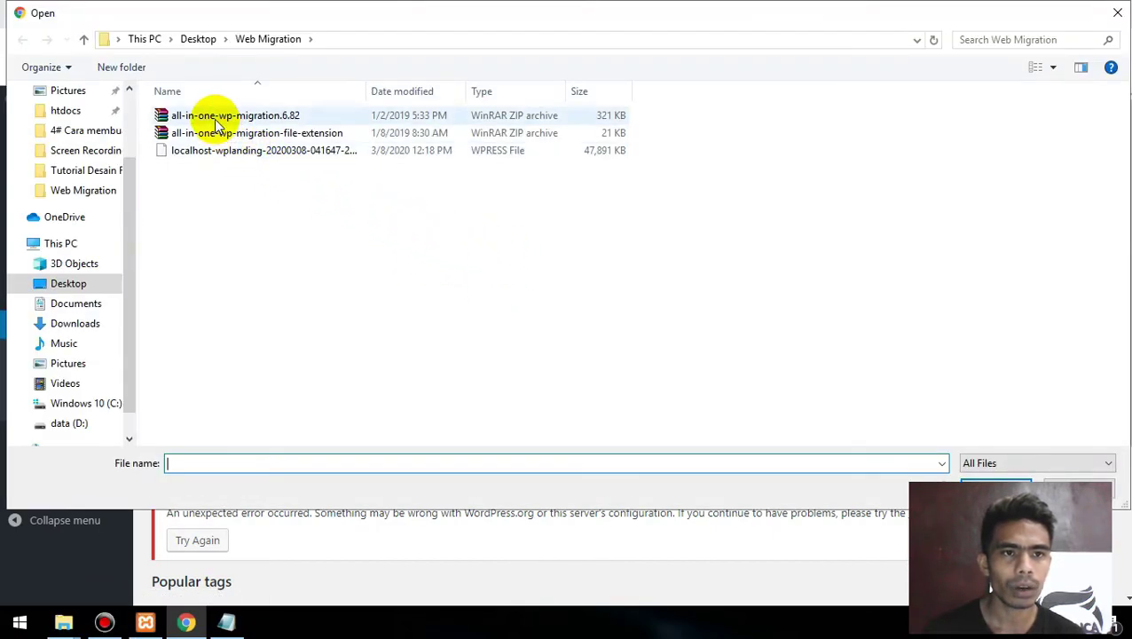
{"action": "double_click", "coordinate": [207, 114]}
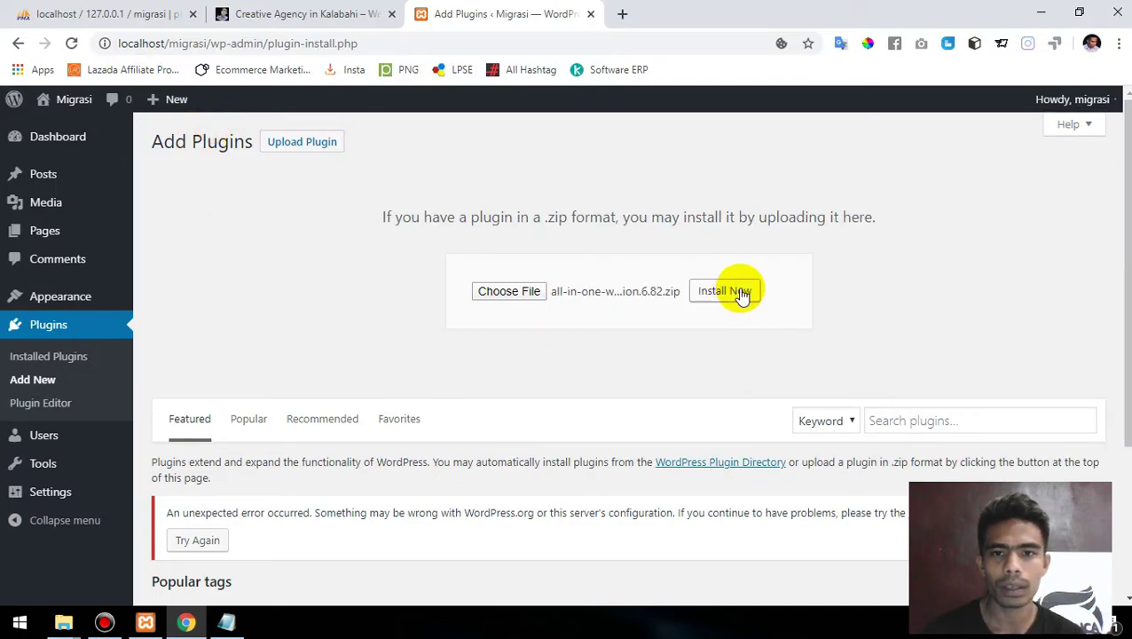
{"action": "left_click", "coordinate": [741, 296]}
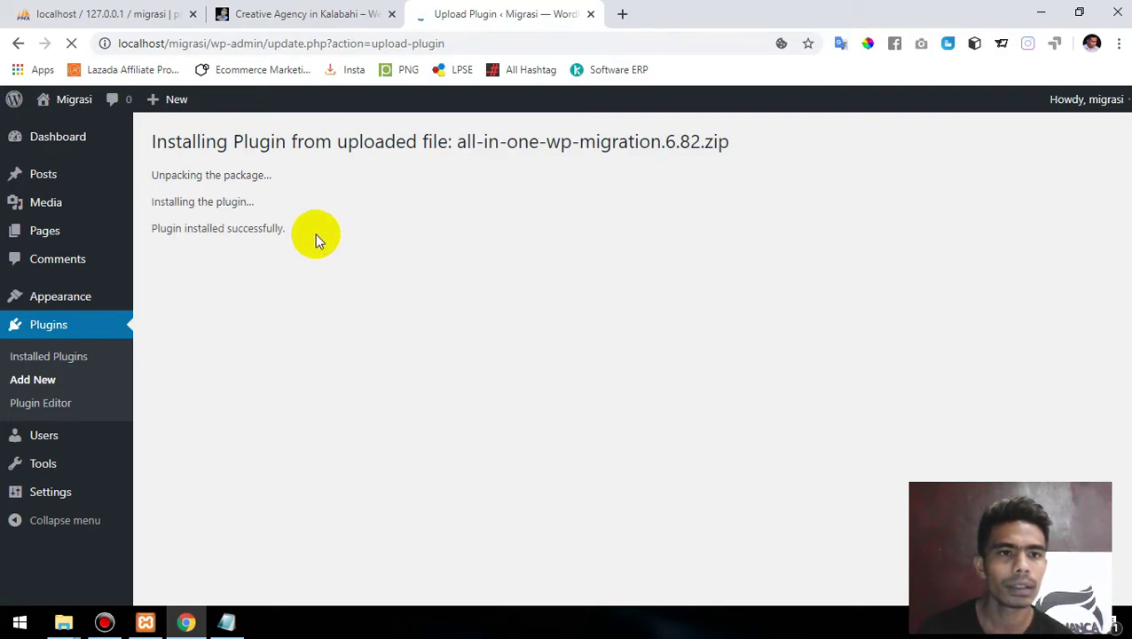
{"action": "left_click", "coordinate": [202, 262]}
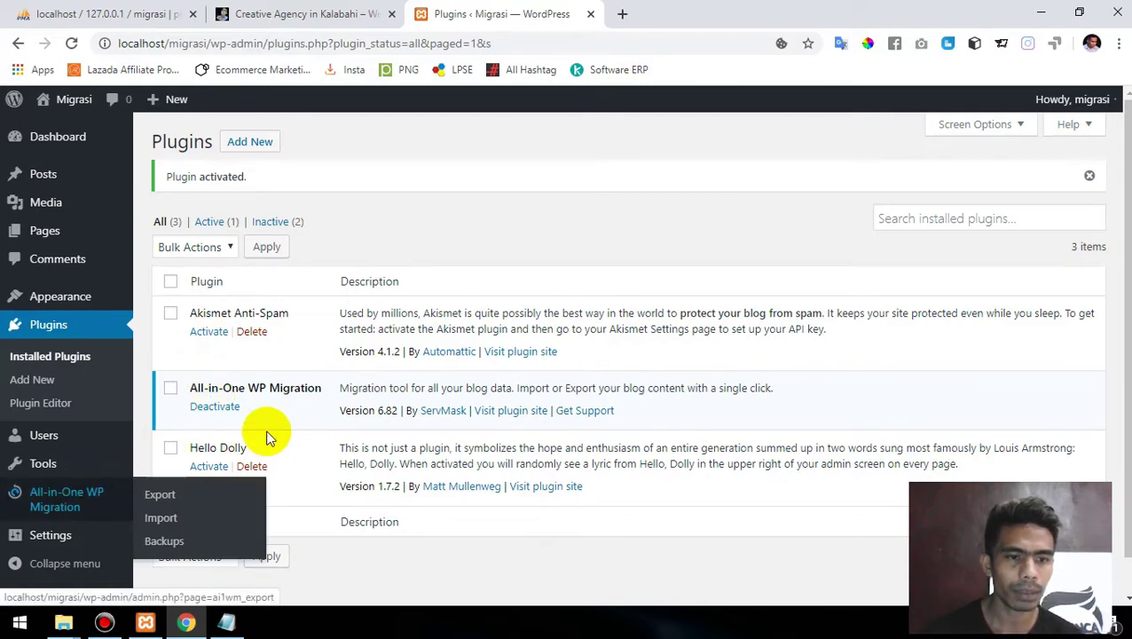
- Try importing the local .wpress backup from file and dismiss the 2 MB size-limit error
{"action": "scroll", "coordinate": [307, 419], "scroll_direction": "down", "scroll_amount": 1}
{"action": "mouse_move", "coordinate": [80, 496]}
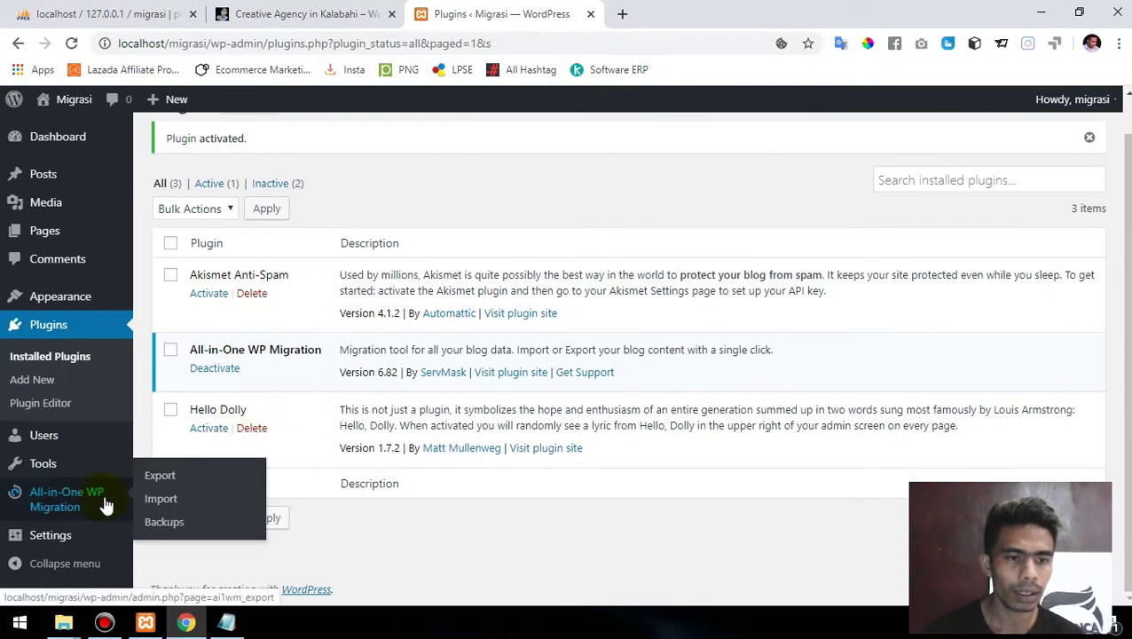
{"action": "left_click", "coordinate": [169, 502]}
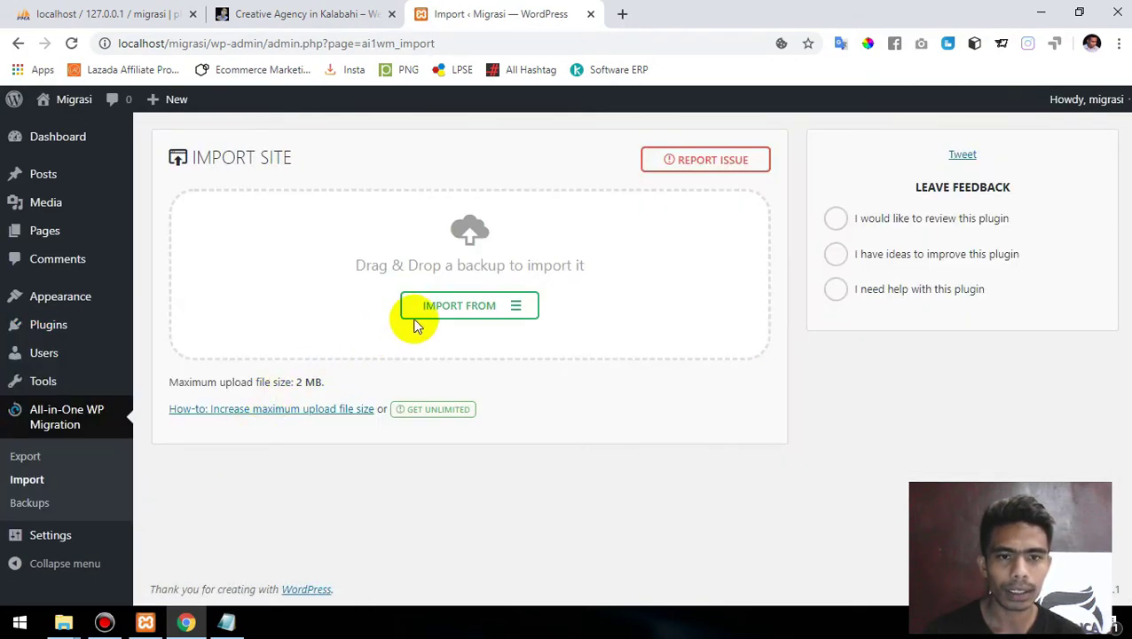
{"action": "left_click", "coordinate": [487, 306]}
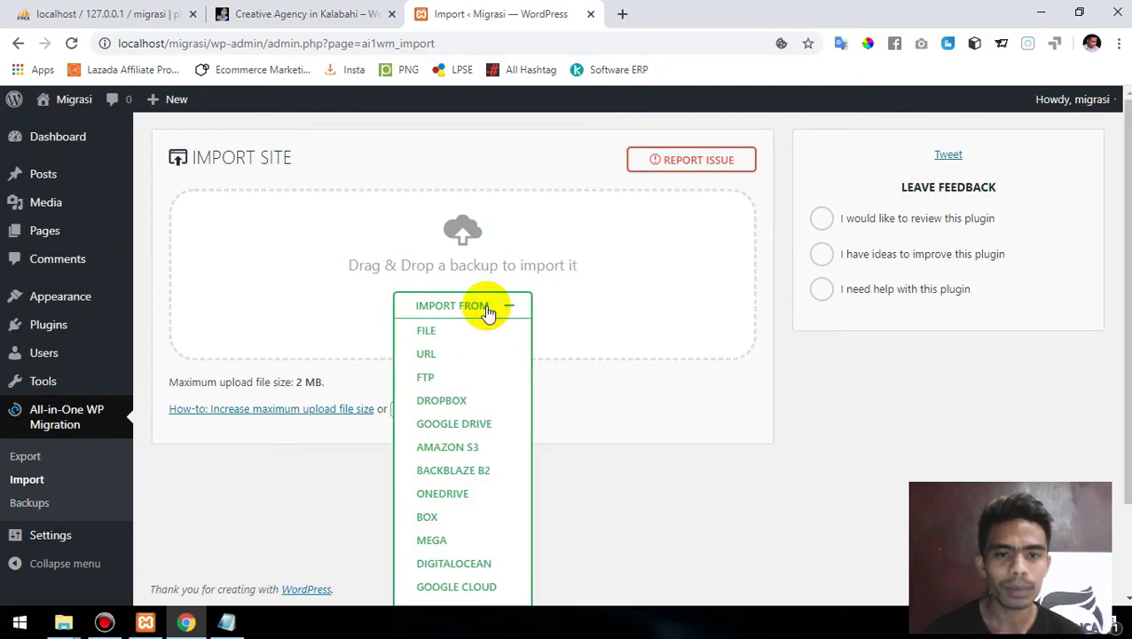
{"action": "left_click", "coordinate": [434, 333]}
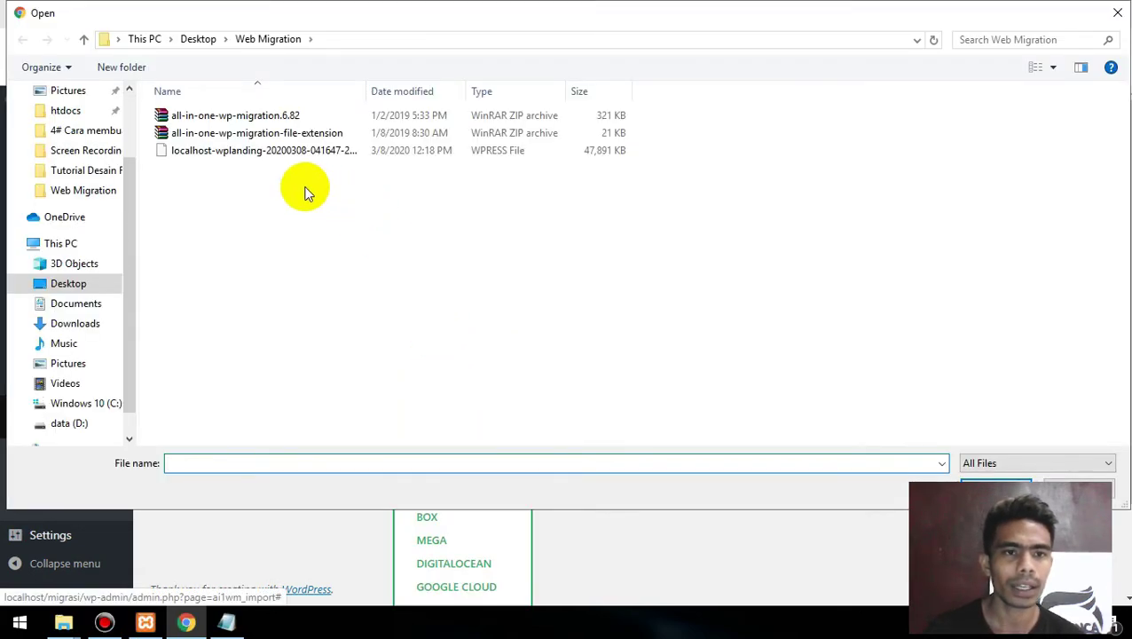
{"action": "double_click", "coordinate": [213, 153]}
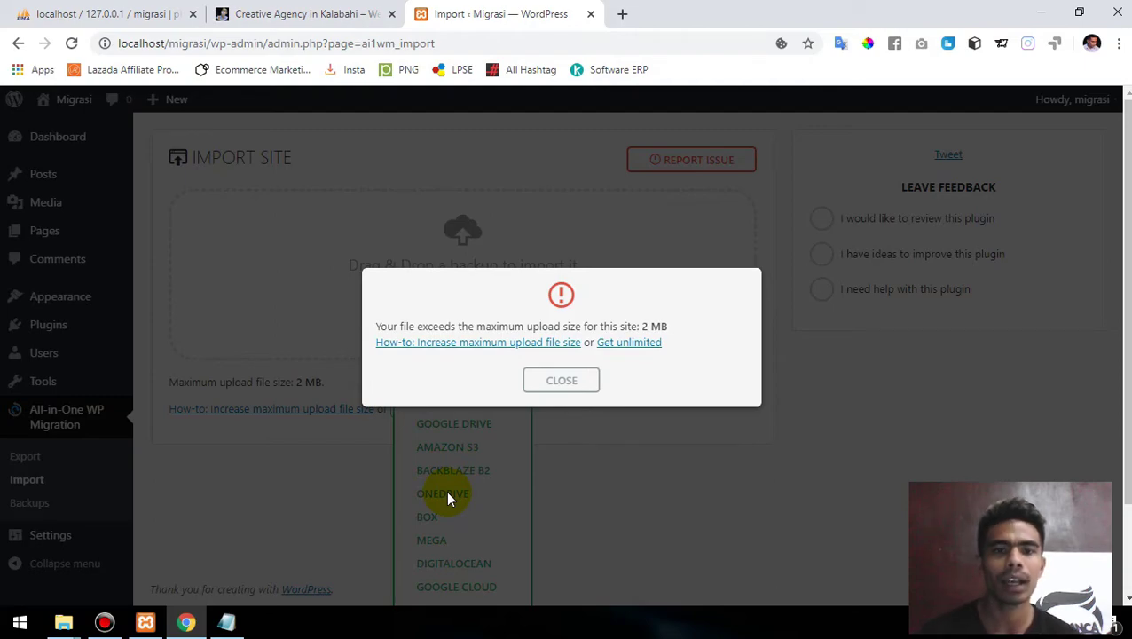
{"action": "left_click", "coordinate": [573, 381]}
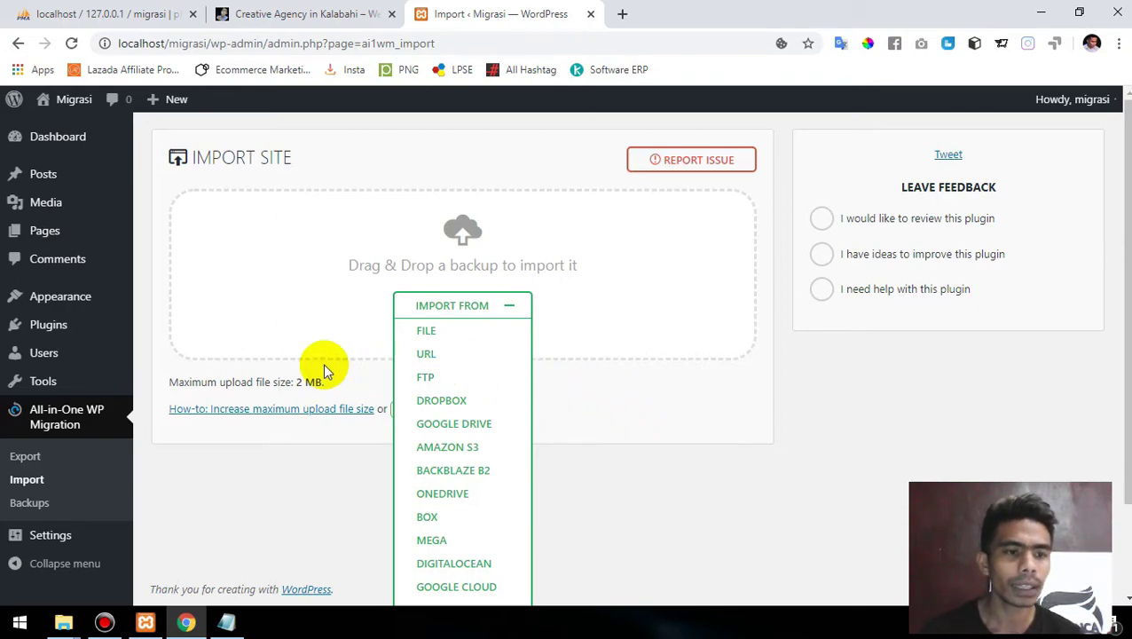
- Upload, install and activate all-in-one-wp-migration-file-extension.zip as a new plugin
{"action": "mouse_move", "coordinate": [53, 354]}
{"action": "mouse_move", "coordinate": [51, 330]}
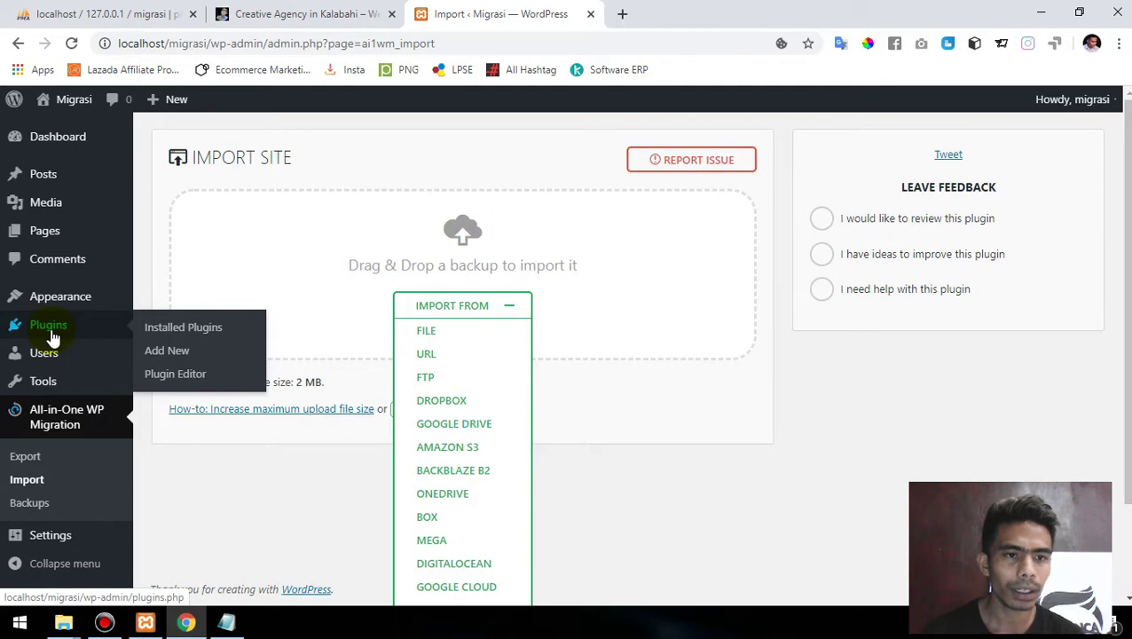
{"action": "left_click", "coordinate": [174, 353]}
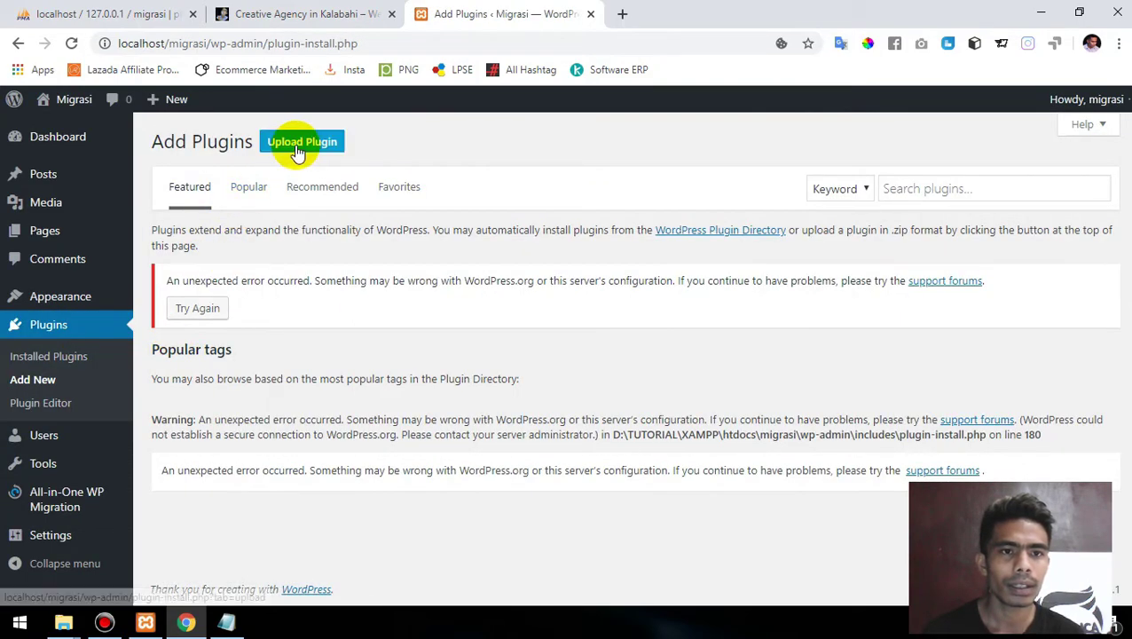
{"action": "left_click", "coordinate": [295, 146]}
{"action": "left_click", "coordinate": [490, 292]}
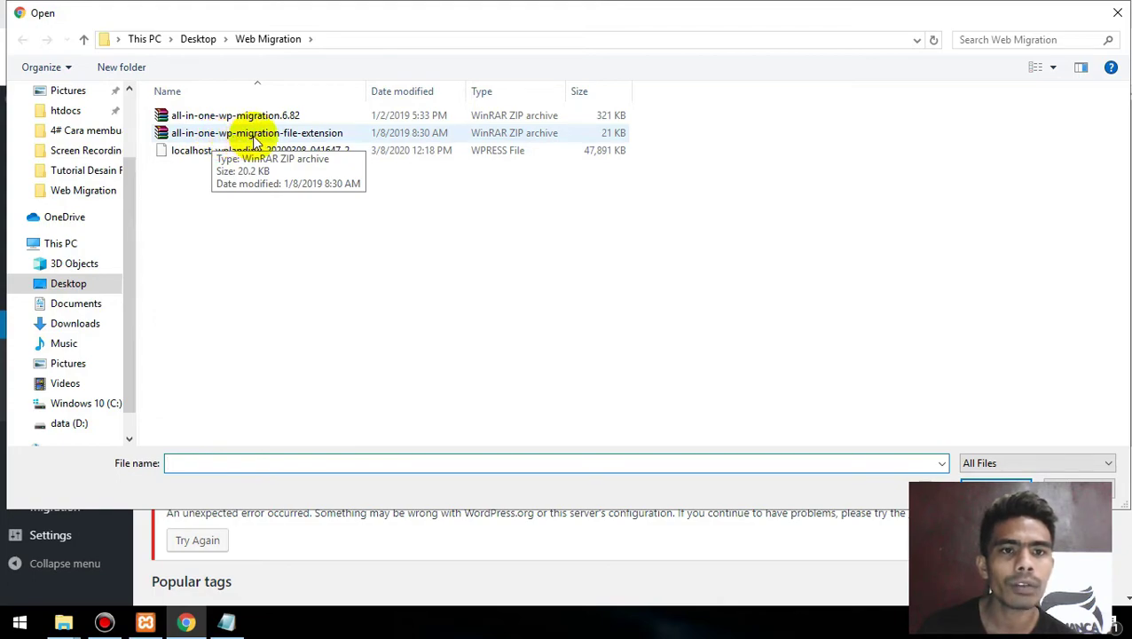
{"action": "double_click", "coordinate": [295, 142]}
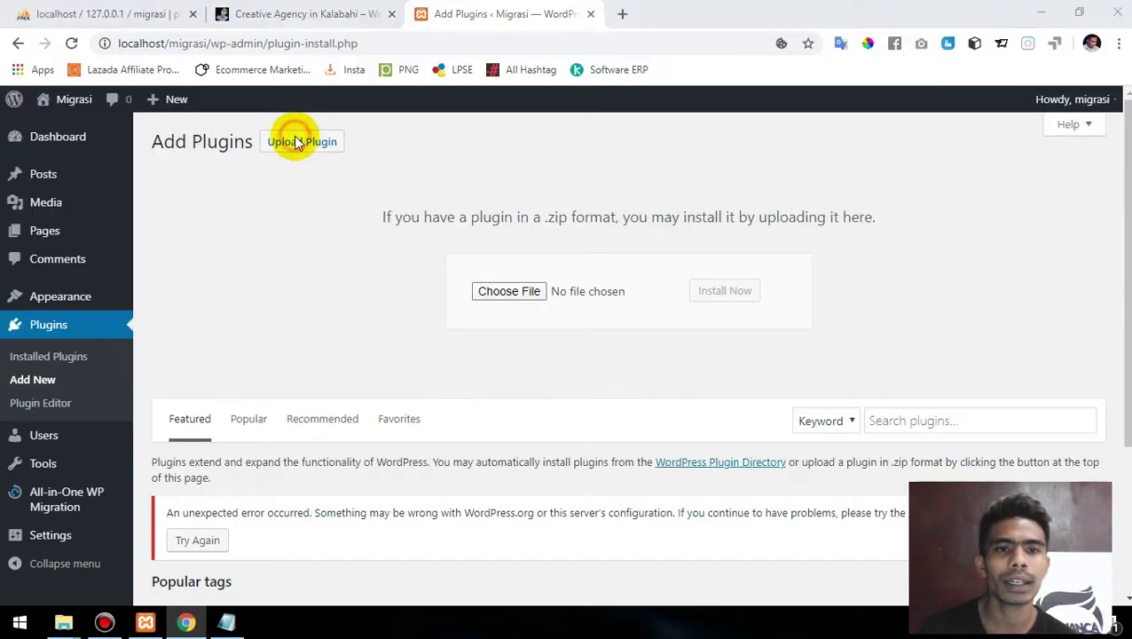
{"action": "left_click", "coordinate": [737, 292]}
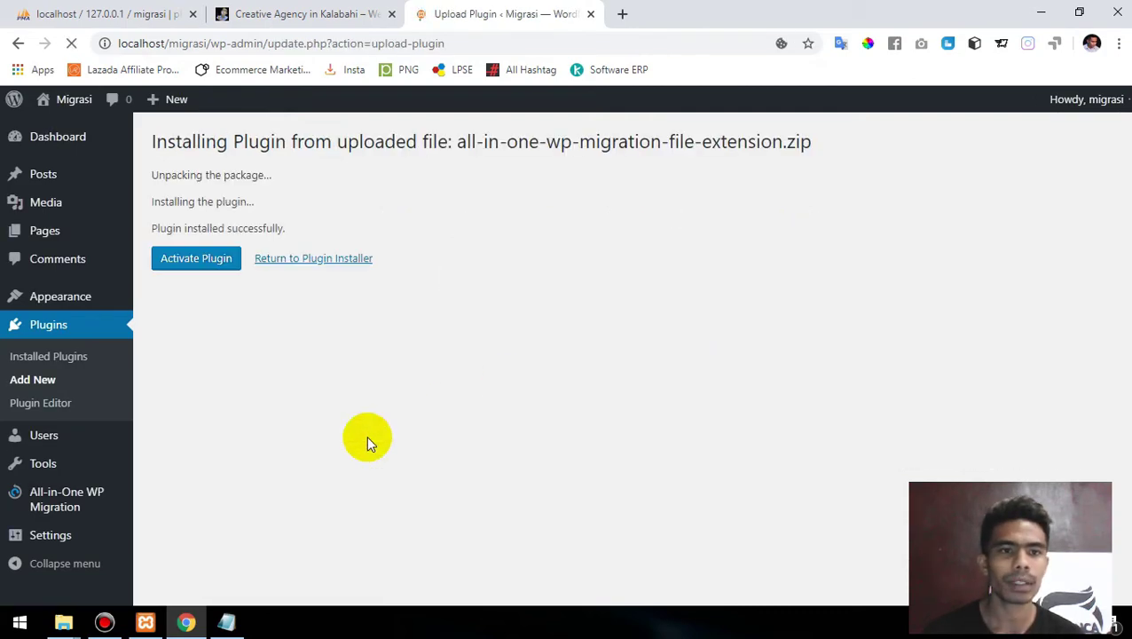
{"action": "left_click", "coordinate": [203, 264]}
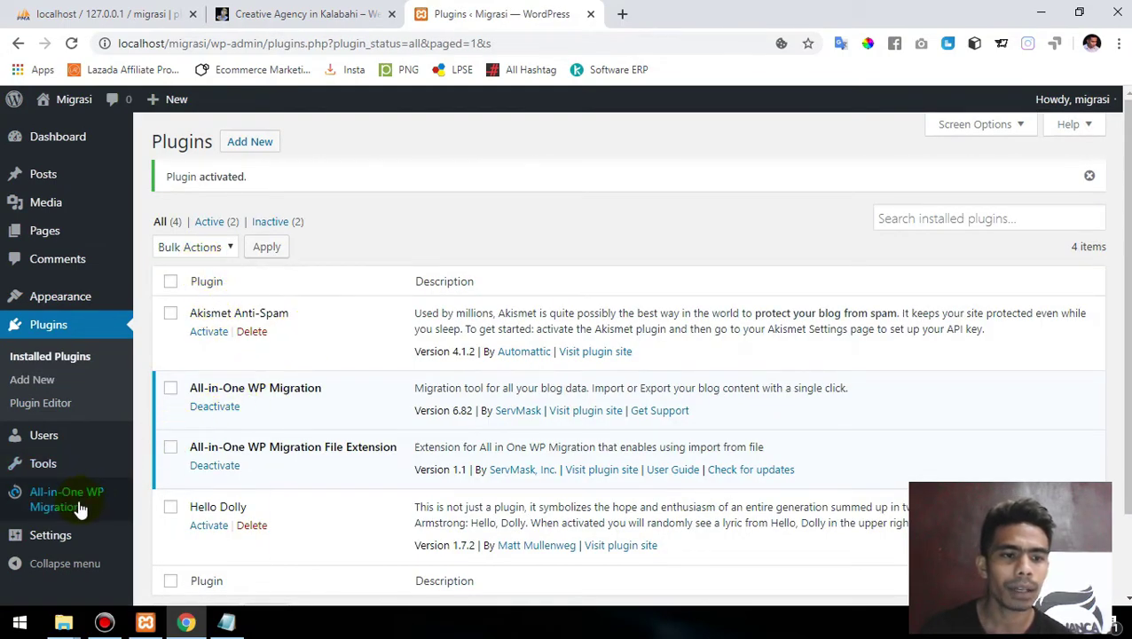
- Import the local .wpress backup from file and accept overwriting the Migrasi site
{"action": "mouse_move", "coordinate": [80, 504]}
{"action": "left_click", "coordinate": [166, 525]}
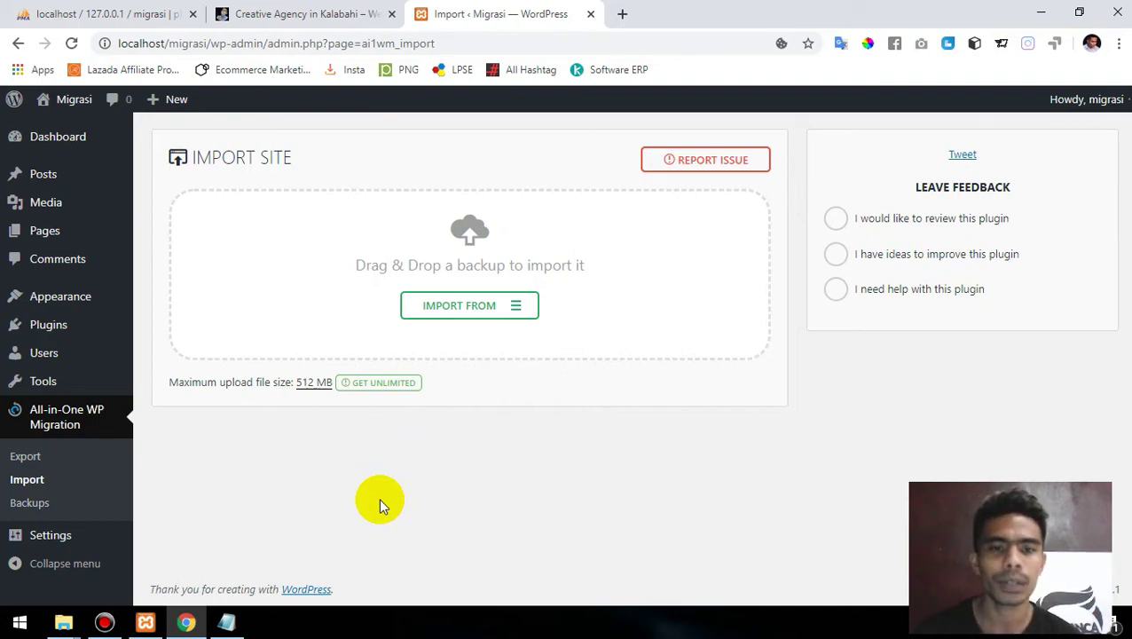
{"action": "left_click", "coordinate": [456, 307]}
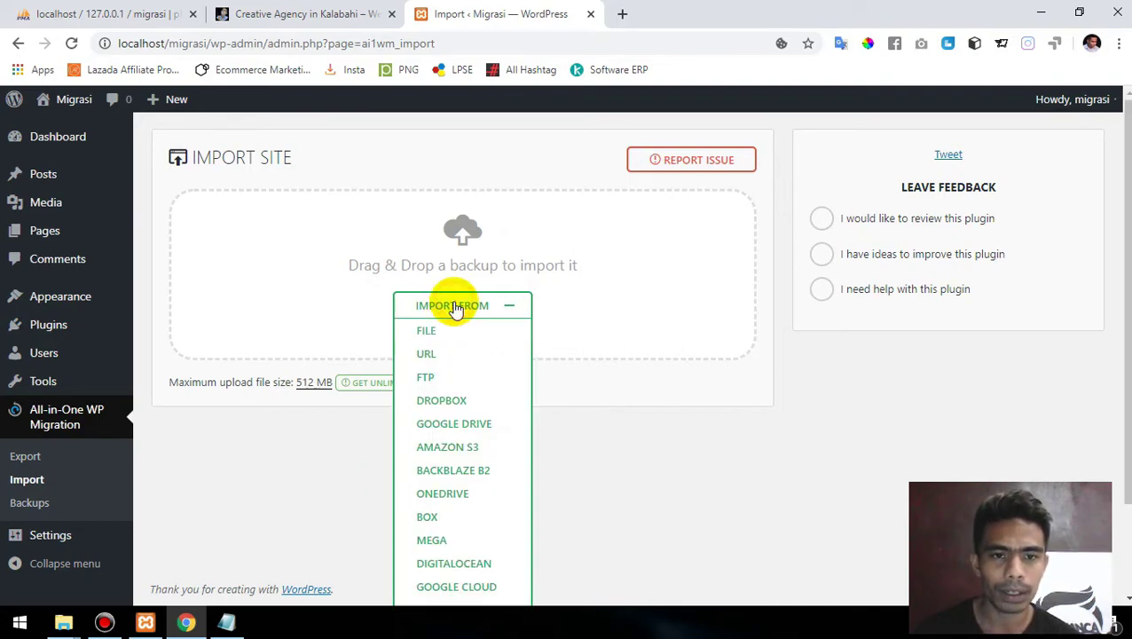
{"action": "left_click", "coordinate": [428, 332]}
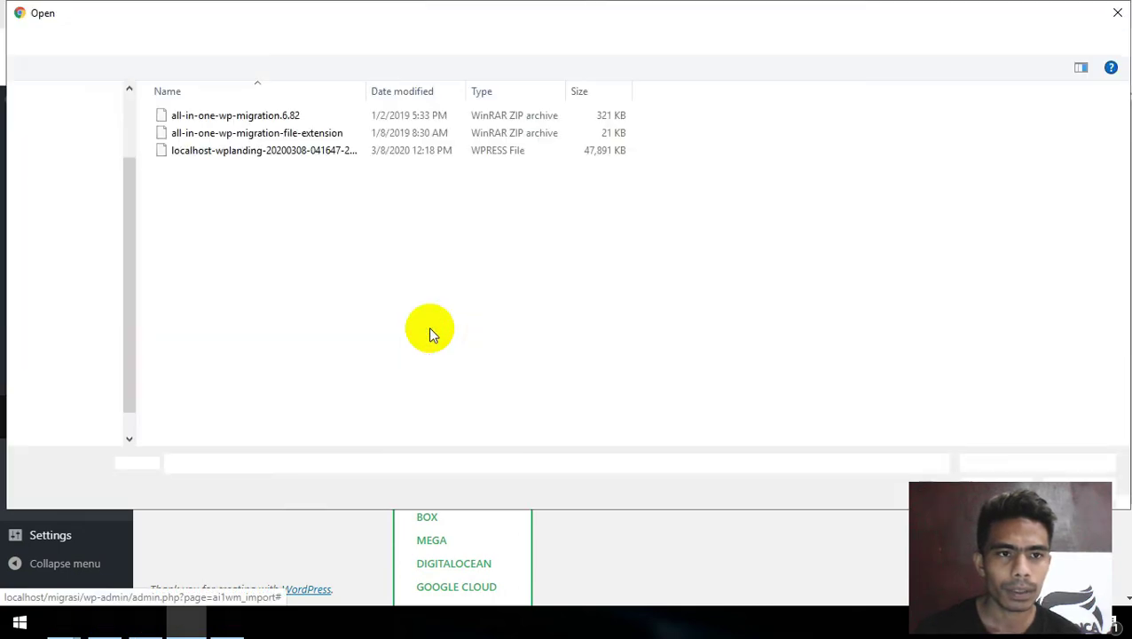
{"action": "double_click", "coordinate": [290, 151]}
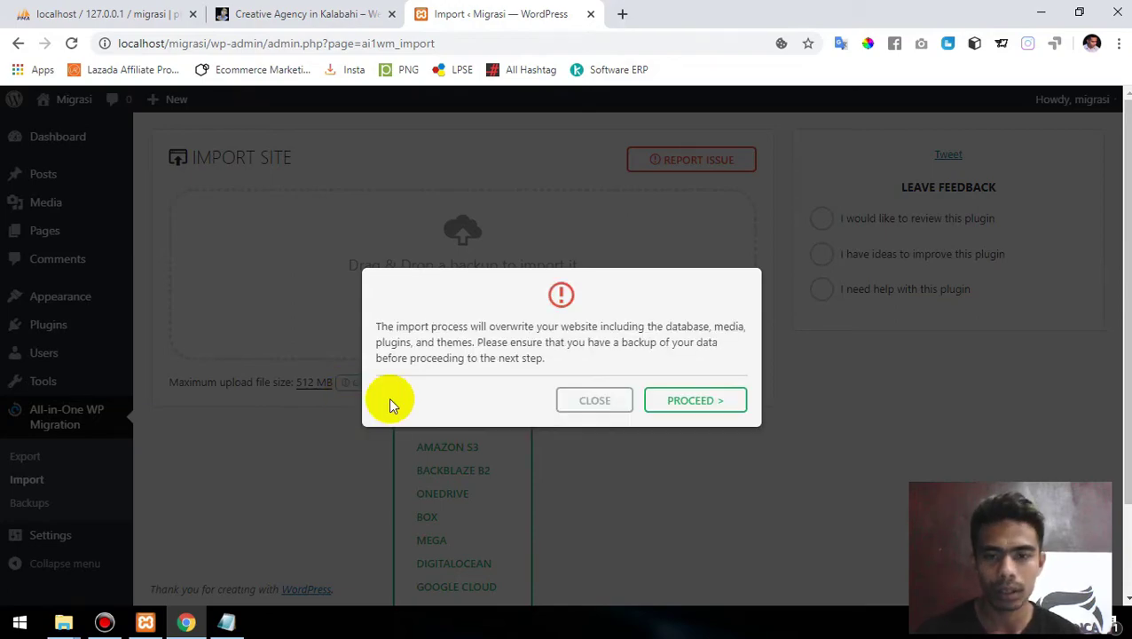
{"action": "left_click", "coordinate": [681, 404]}
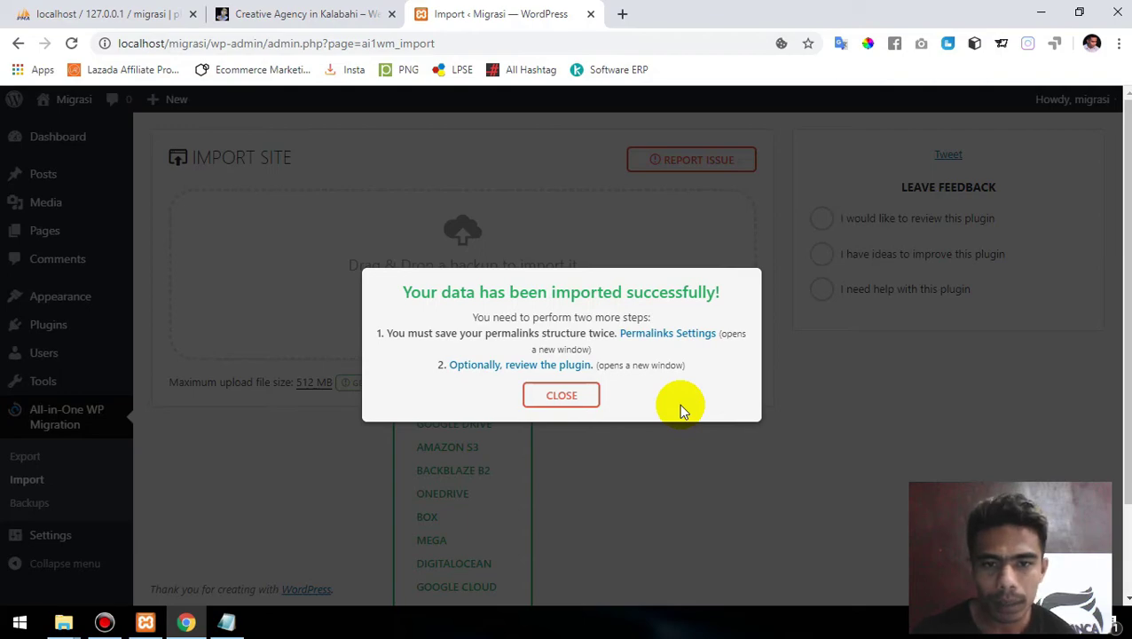
- Open Permalinks Settings in a new tab and compare it with the Migrasi import page
{"action": "left_click", "coordinate": [666, 336]}
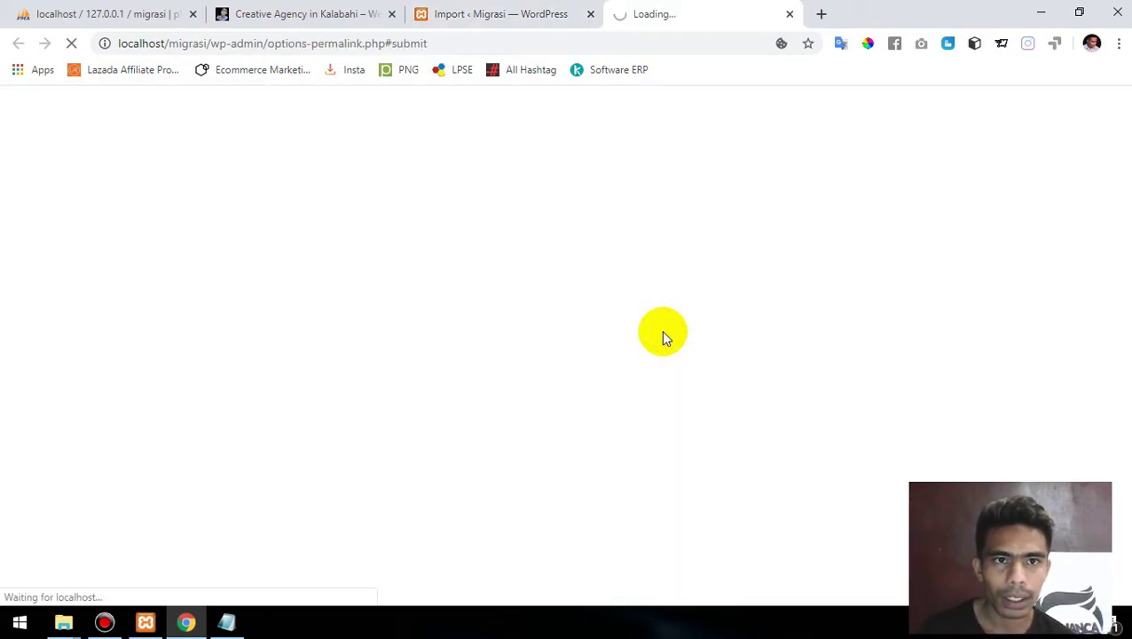
{"action": "left_click", "coordinate": [501, 10]}
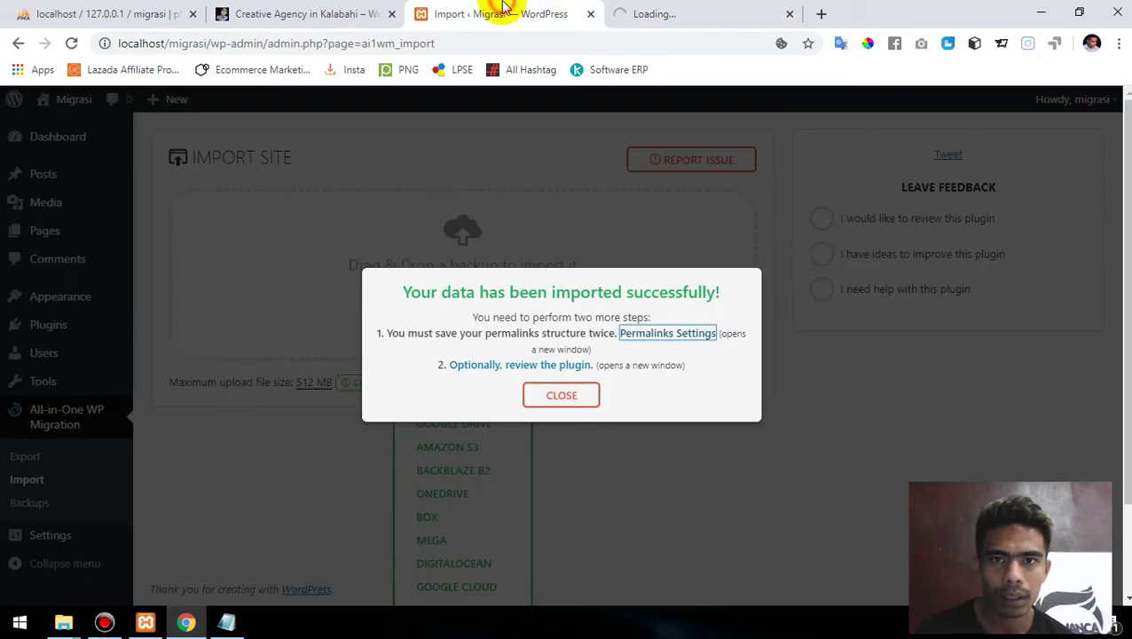
{"action": "left_click", "coordinate": [660, 11]}
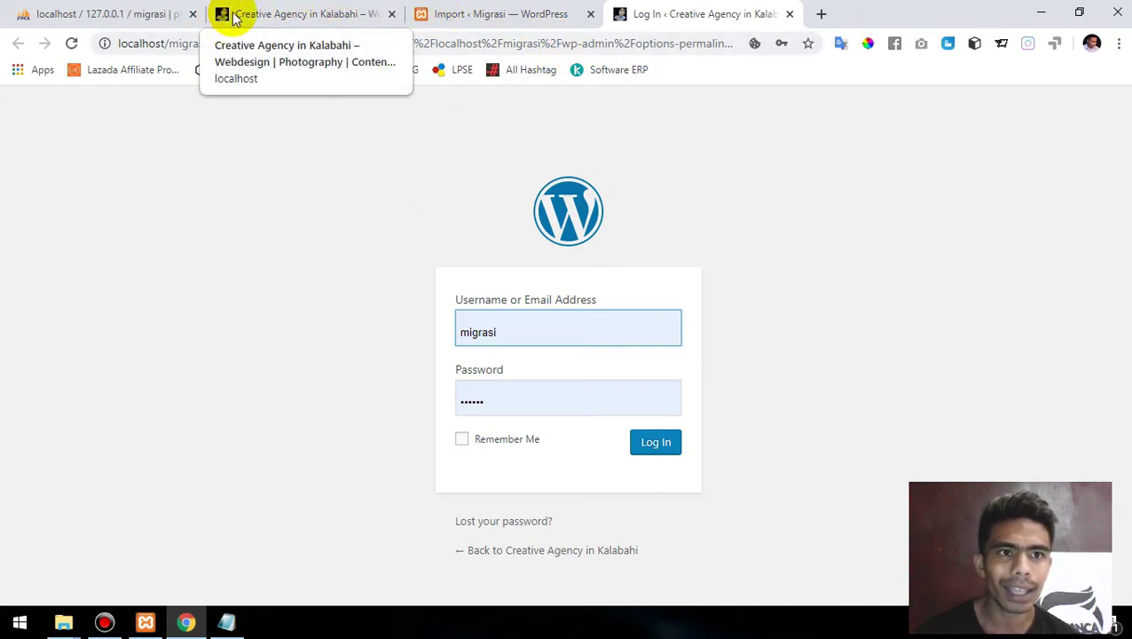
{"action": "left_click", "coordinate": [445, 17]}
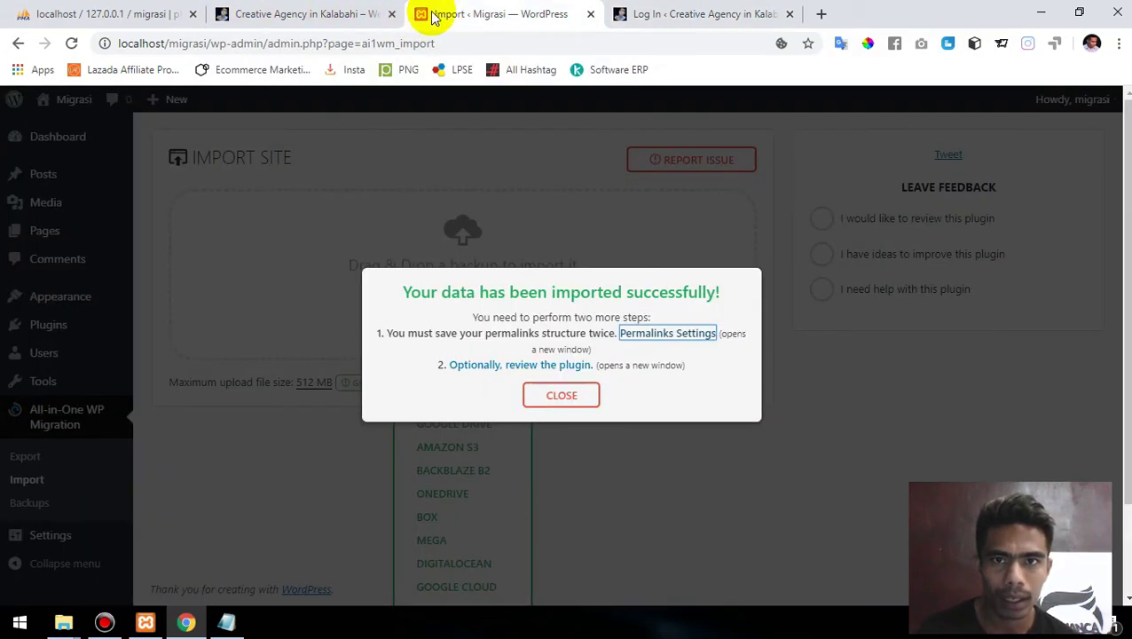
{"action": "left_click", "coordinate": [645, 13]}
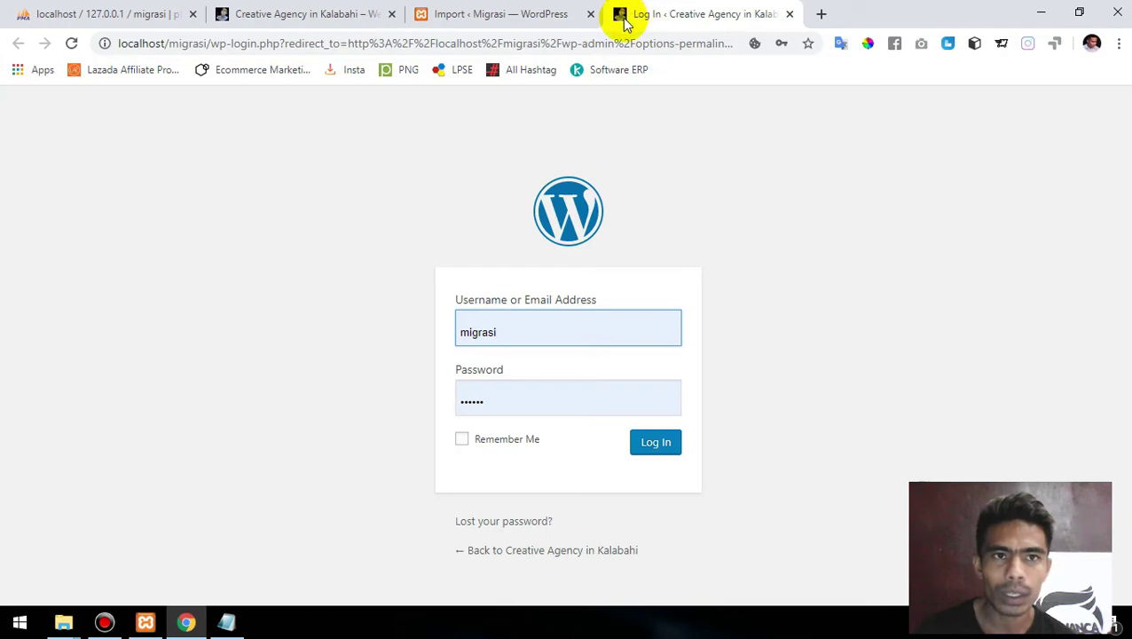
- Check the Creative Agency in Kalabahi homepage against the login page, then reopen the login notes
{"action": "left_click", "coordinate": [283, 25]}
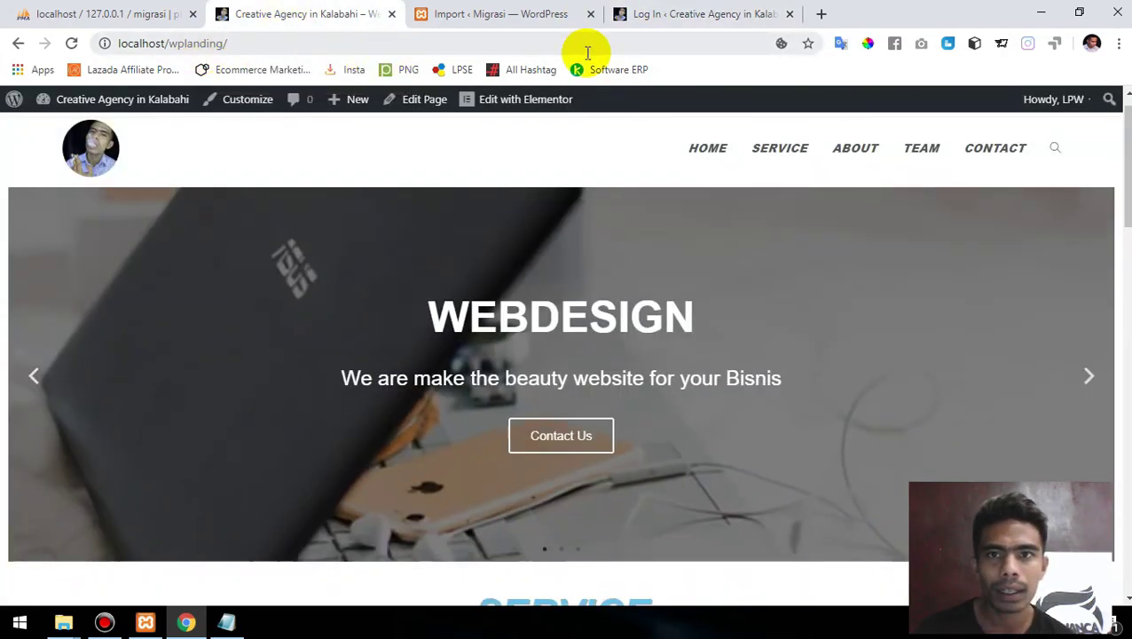
{"action": "left_click", "coordinate": [707, 15]}
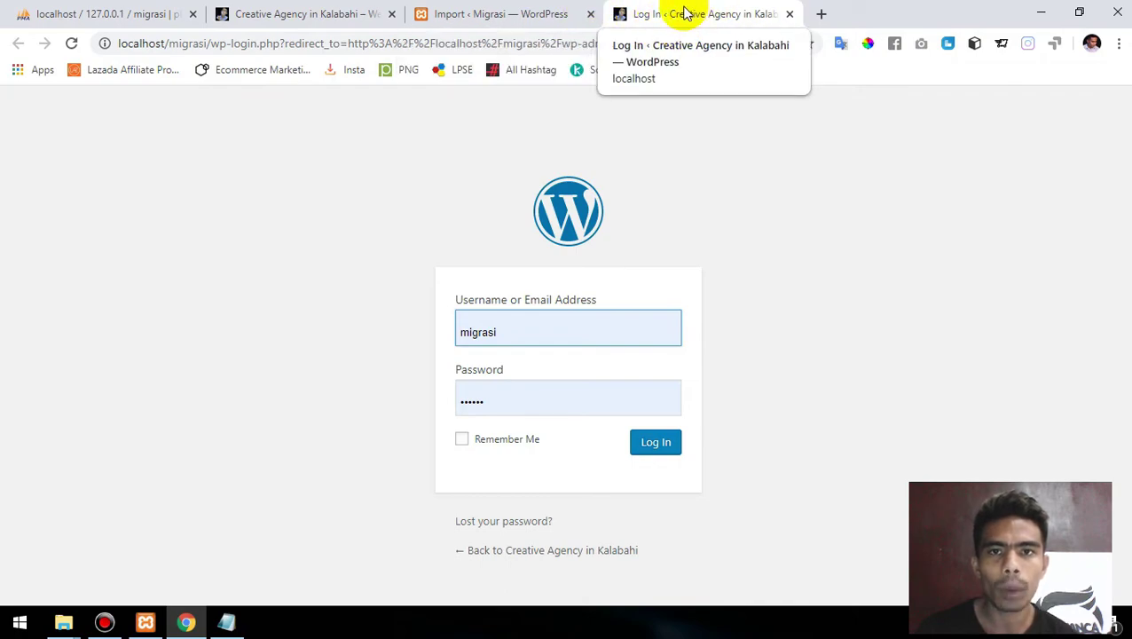
{"action": "left_click", "coordinate": [286, 8]}
{"action": "left_click", "coordinate": [693, 13]}
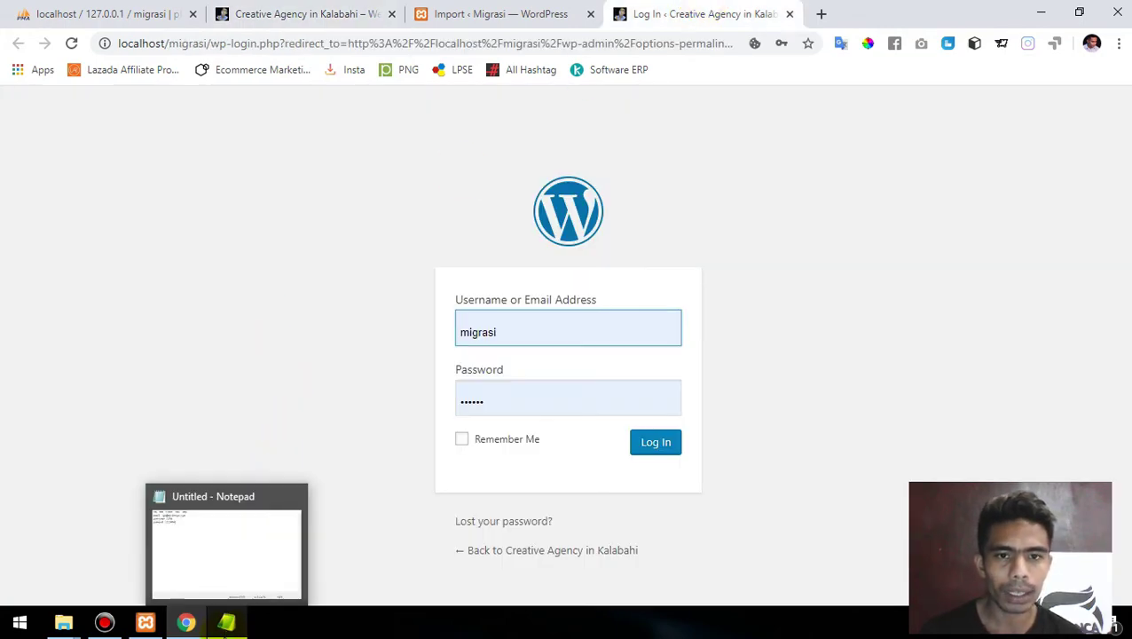
{"action": "left_click", "coordinate": [227, 623]}
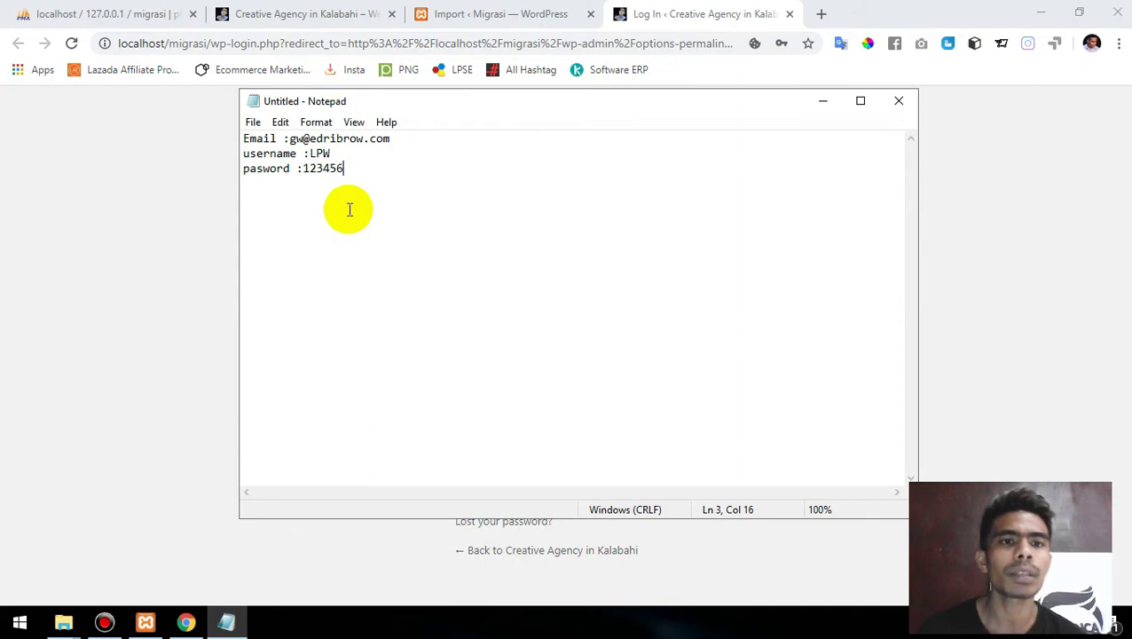
- Select the saved username in the Notepad notes and return to the login form
{"action": "key", "text": "Up"}
{"action": "key", "text": "Up"}
{"action": "key", "text": "Left"}
{"action": "key", "text": "Down"}
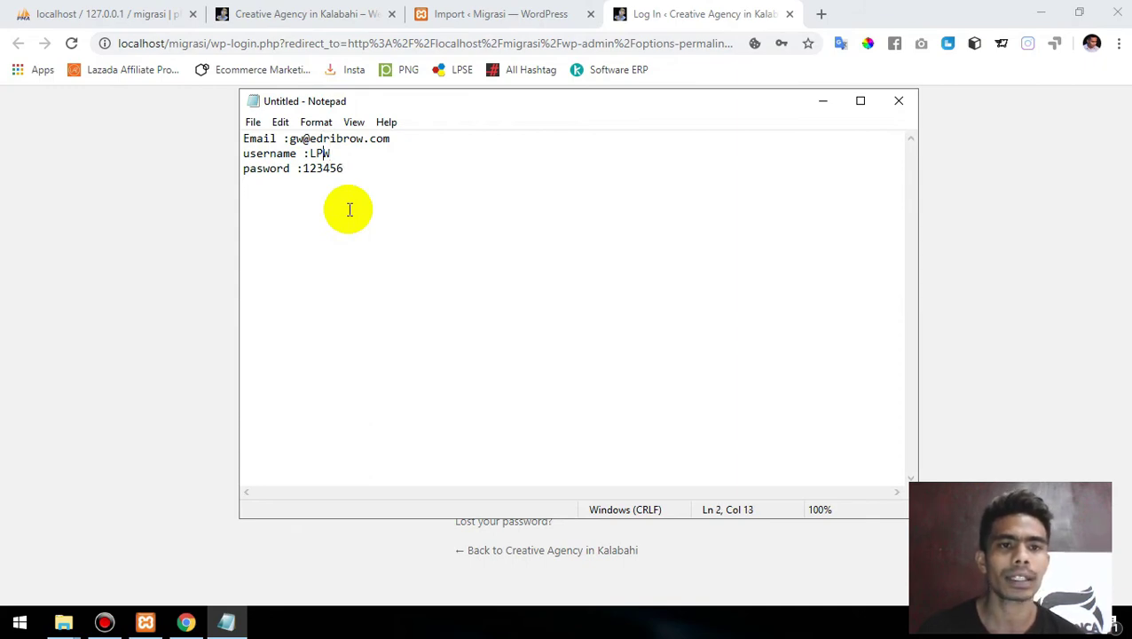
{"action": "key", "text": "Left"}
{"action": "key", "text": "Left"}
{"action": "key", "text": "shift+End"}
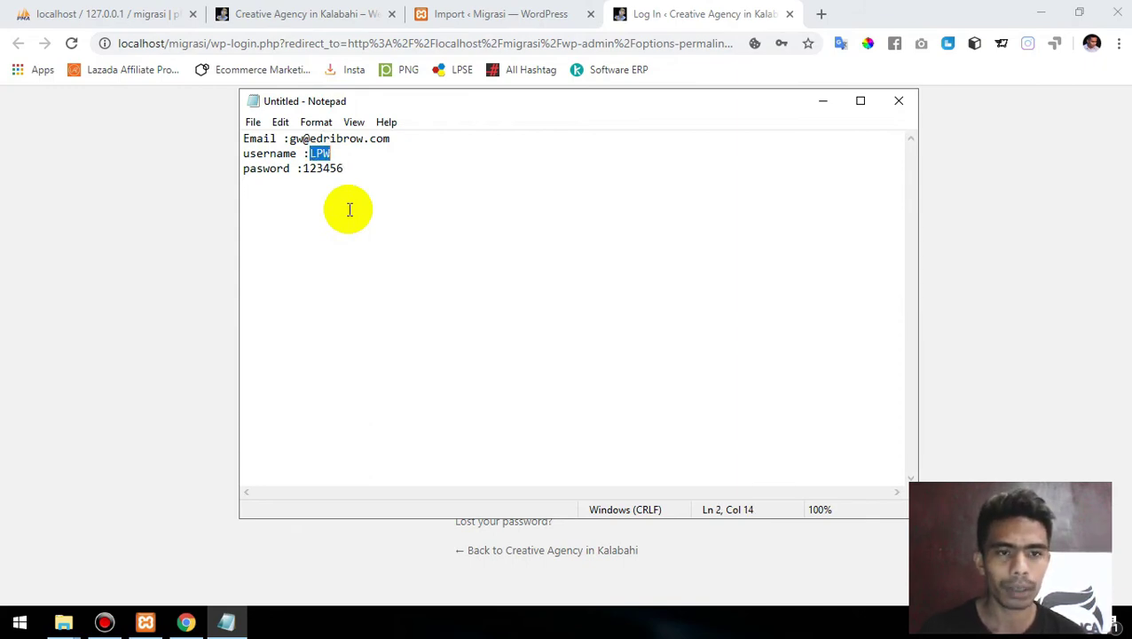
{"action": "left_click", "coordinate": [144, 233]}
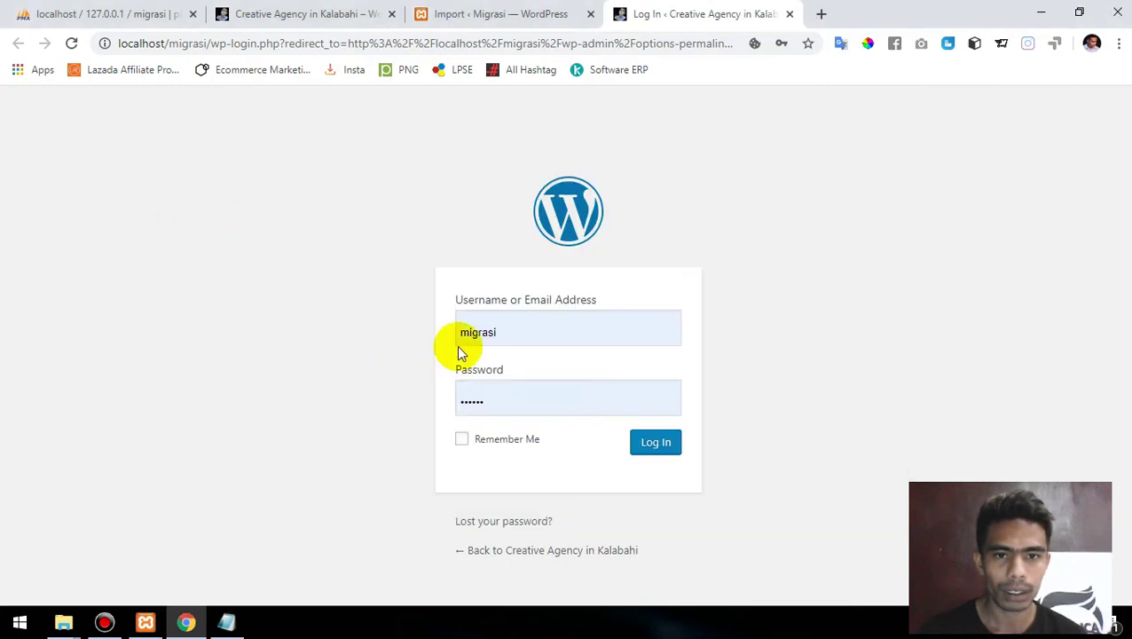
{"action": "left_click", "coordinate": [537, 334]}
{"action": "left_click", "coordinate": [537, 333]}
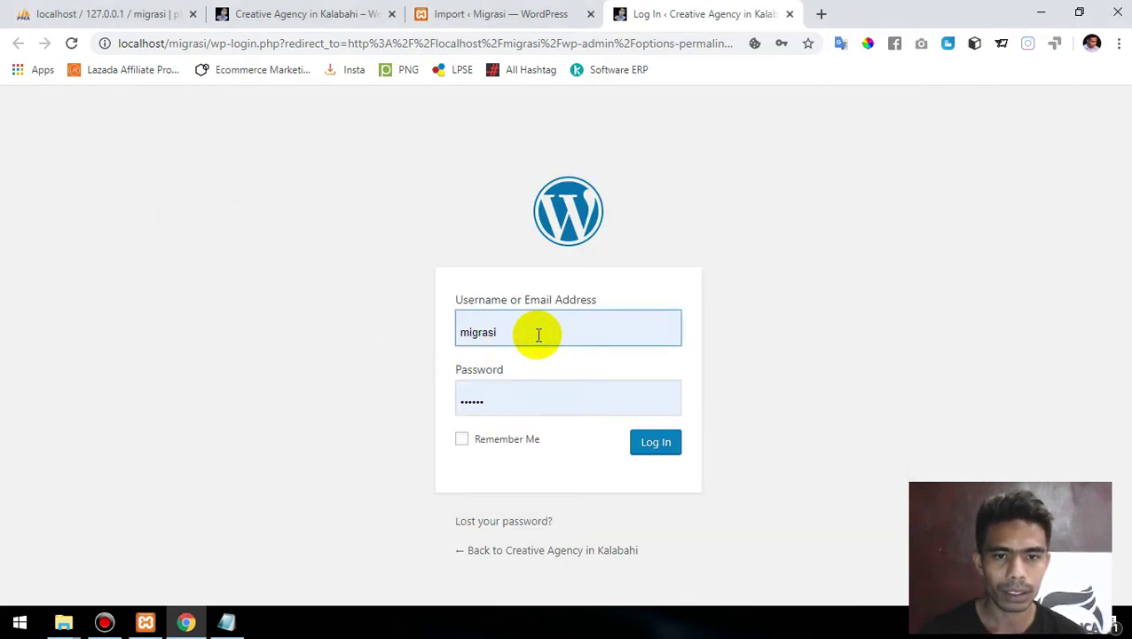
- Reload the login page, enter the saved administrator username and password, and log in
{"action": "left_click", "coordinate": [73, 45]}
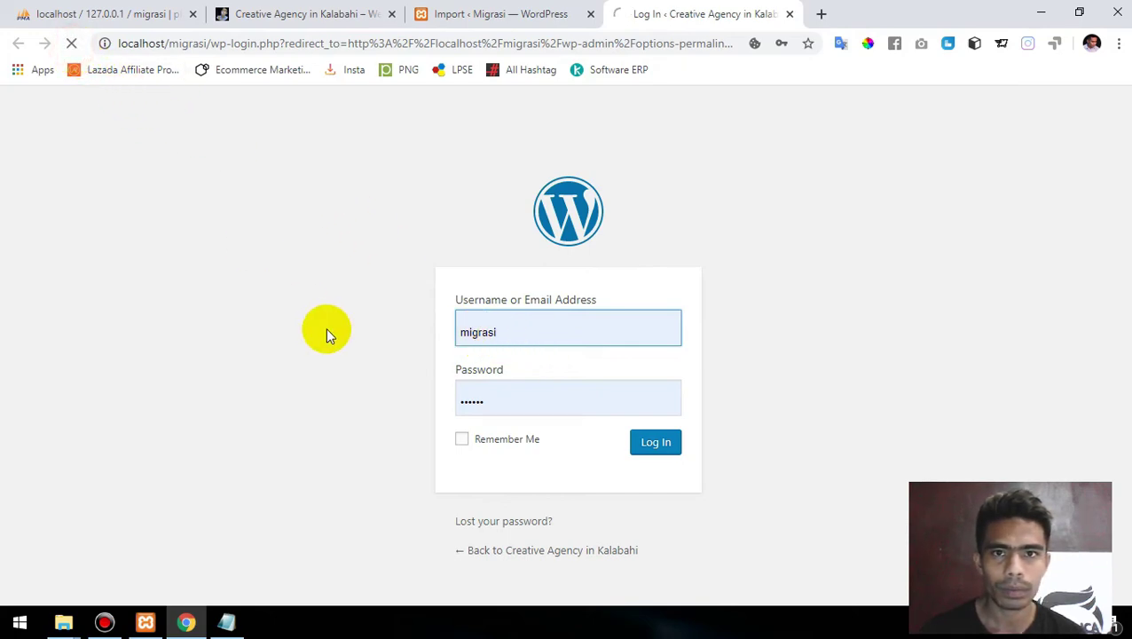
{"action": "left_click", "coordinate": [502, 334]}
{"action": "double_click", "coordinate": [502, 335]}
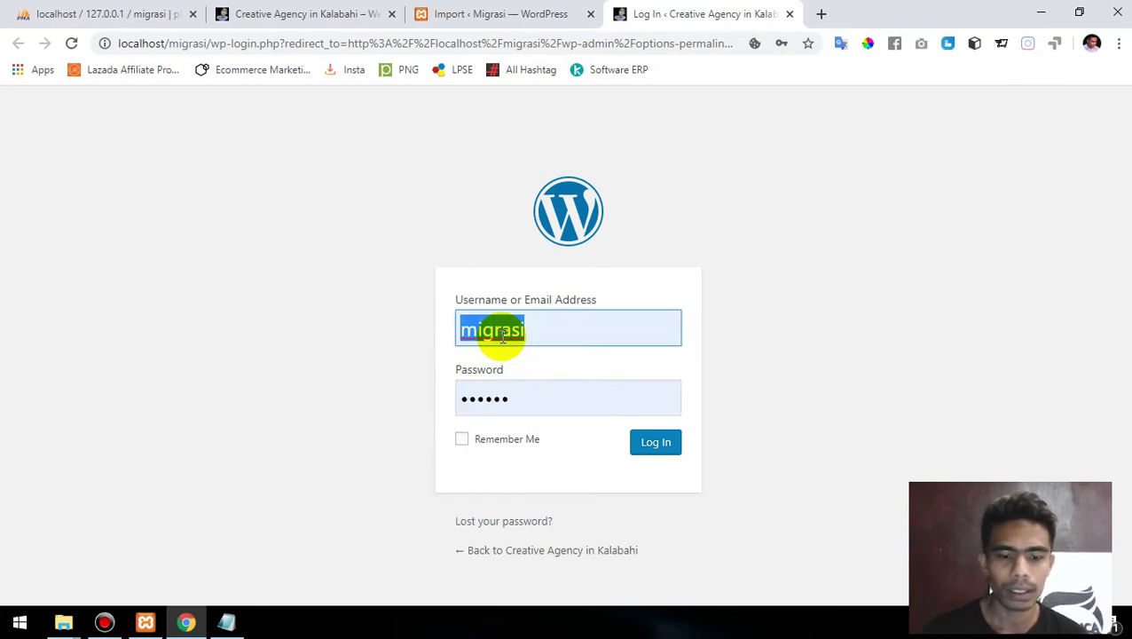
{"action": "type", "text": "LPW"}
{"action": "key", "text": "Tab"}
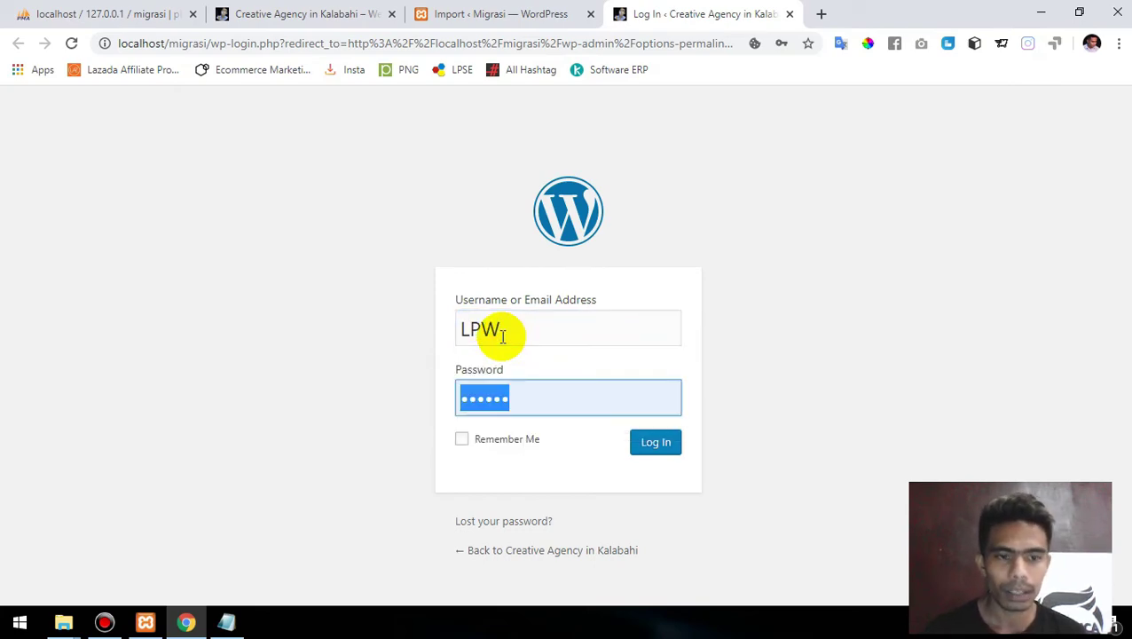
{"action": "left_click", "coordinate": [224, 622]}
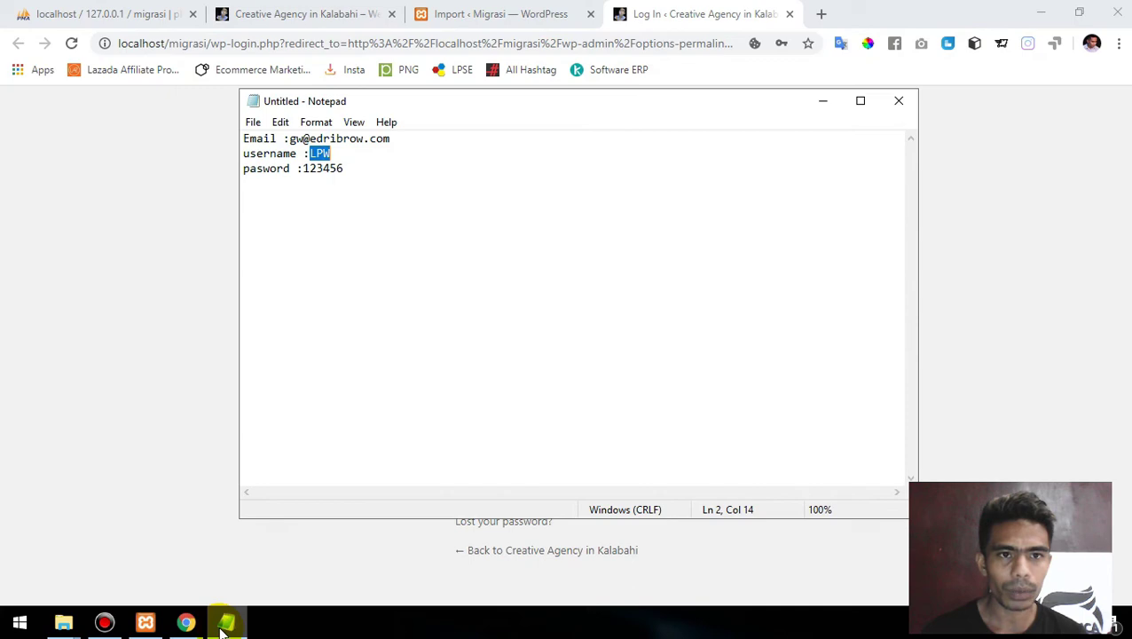
{"action": "left_click", "coordinate": [224, 624]}
{"action": "type", "text": "123"}
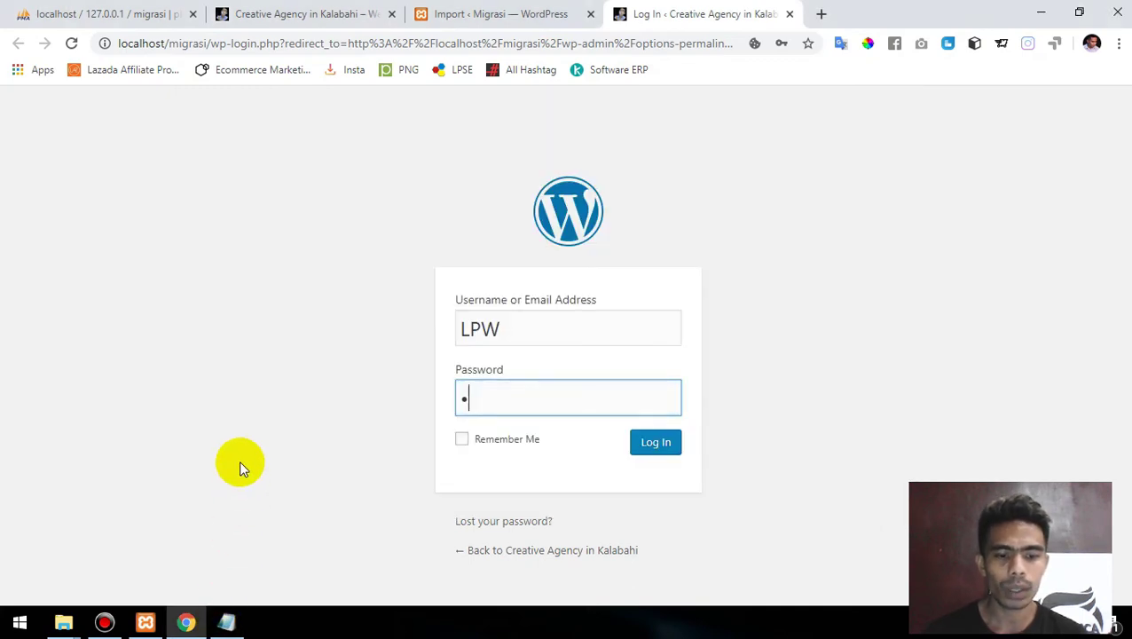
{"action": "type", "text": "456"}
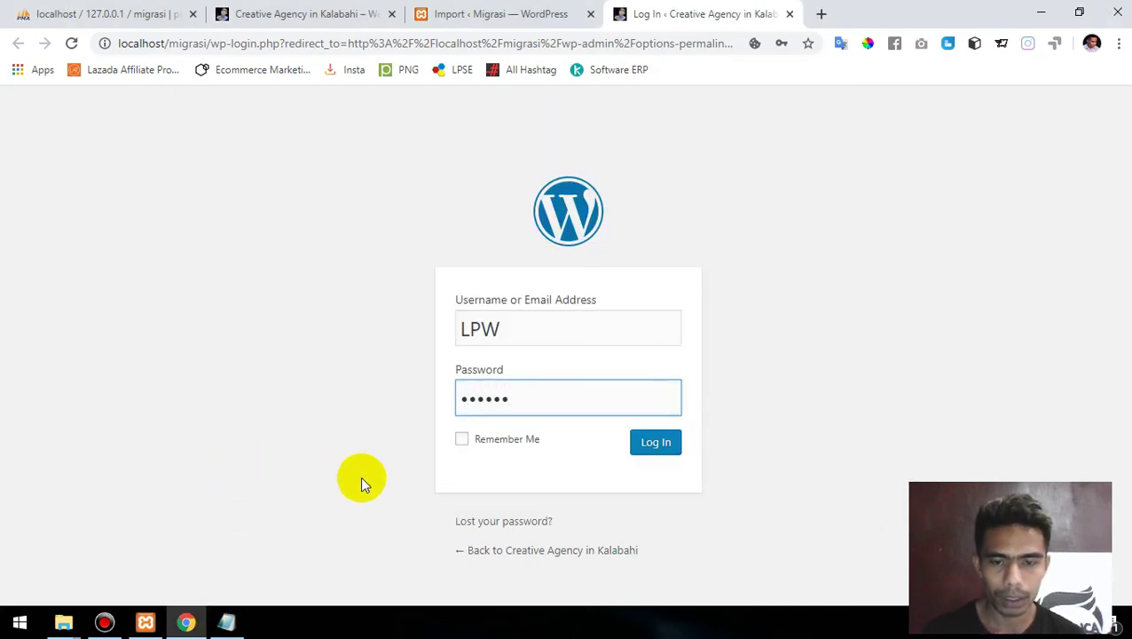
{"action": "left_click", "coordinate": [656, 444]}
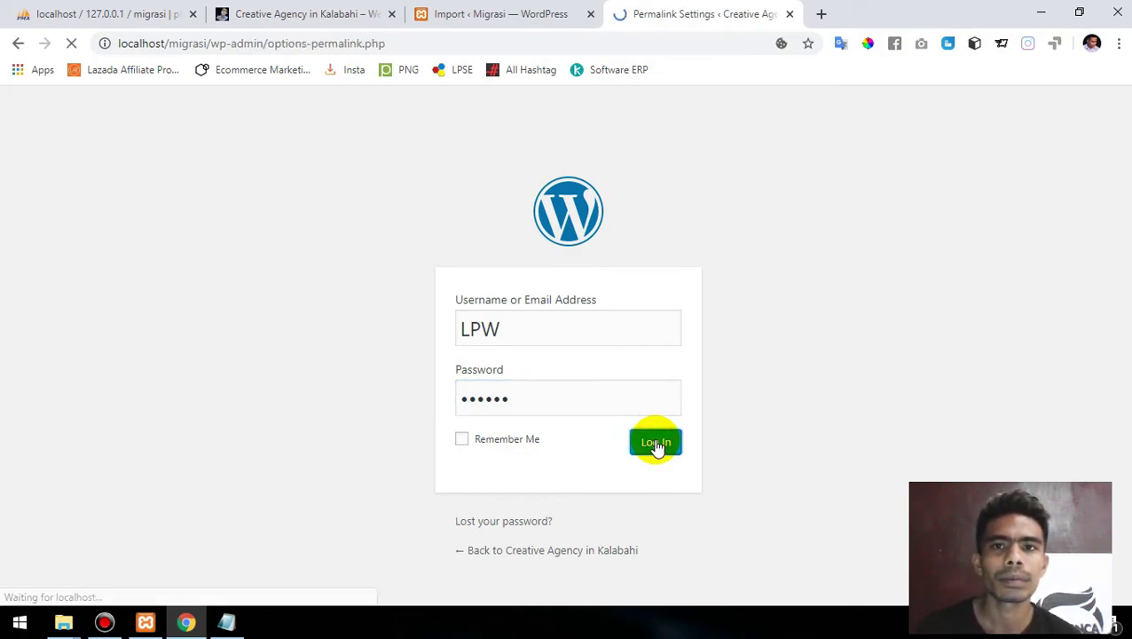
- Select the Post name permalink structure and save the changes
{"action": "scroll", "coordinate": [657, 444], "scroll_direction": "down", "scroll_amount": 2}
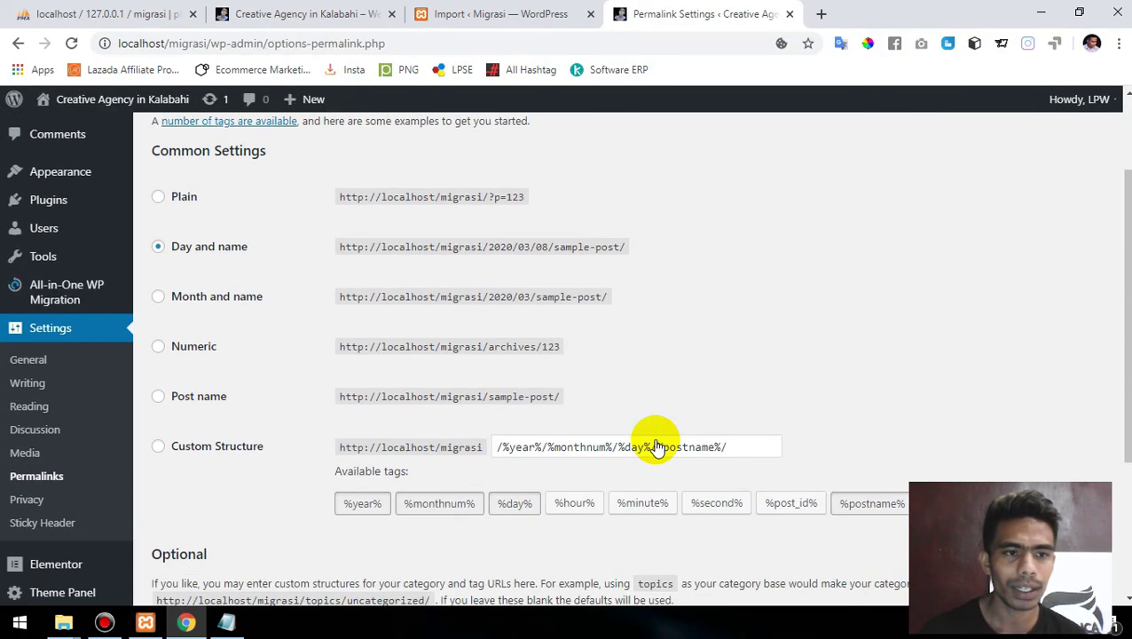
{"action": "left_click", "coordinate": [174, 401]}
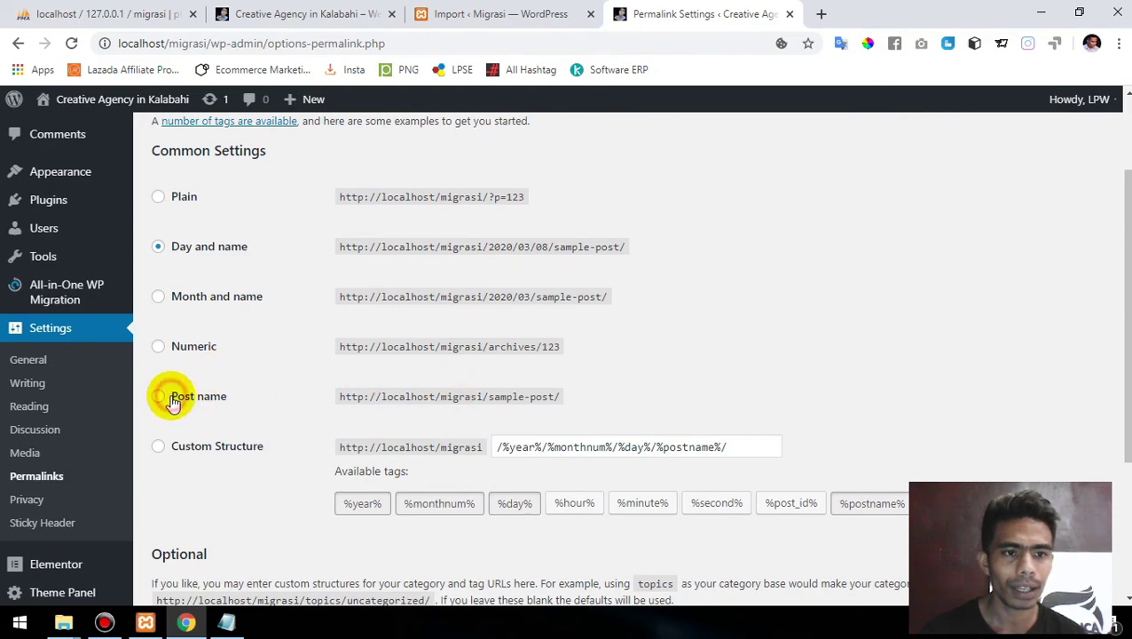
{"action": "scroll", "coordinate": [174, 401], "scroll_direction": "down", "scroll_amount": 1}
{"action": "scroll", "coordinate": [173, 401], "scroll_direction": "up", "scroll_amount": 2}
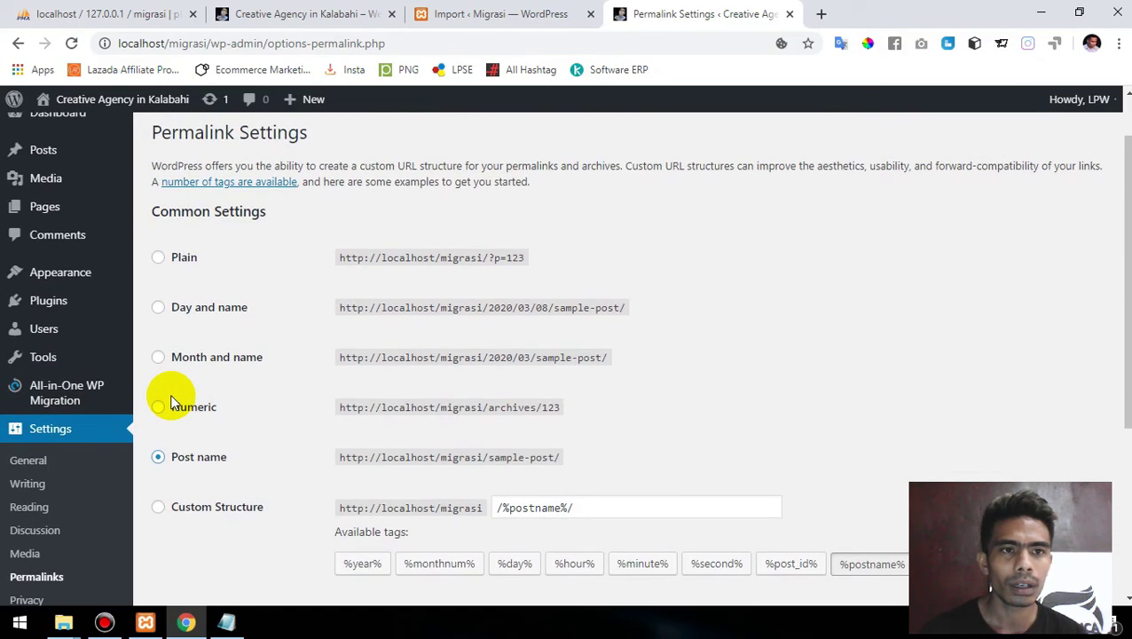
{"action": "scroll", "coordinate": [173, 401], "scroll_direction": "down", "scroll_amount": 1}
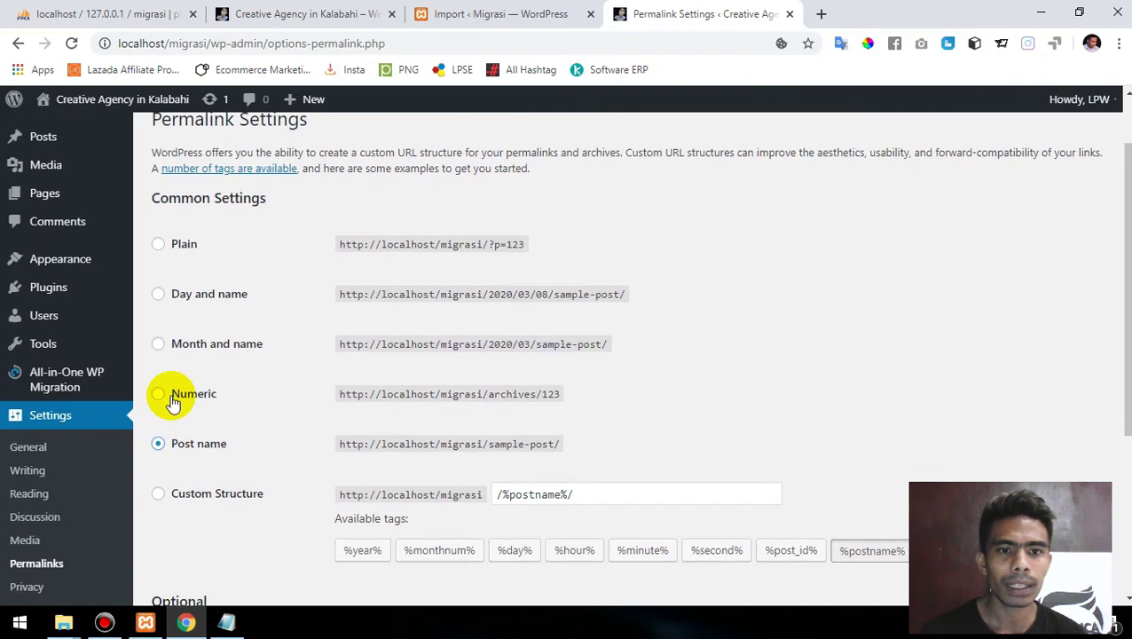
{"action": "scroll", "coordinate": [173, 401], "scroll_direction": "down", "scroll_amount": 3}
{"action": "left_click", "coordinate": [210, 530]}
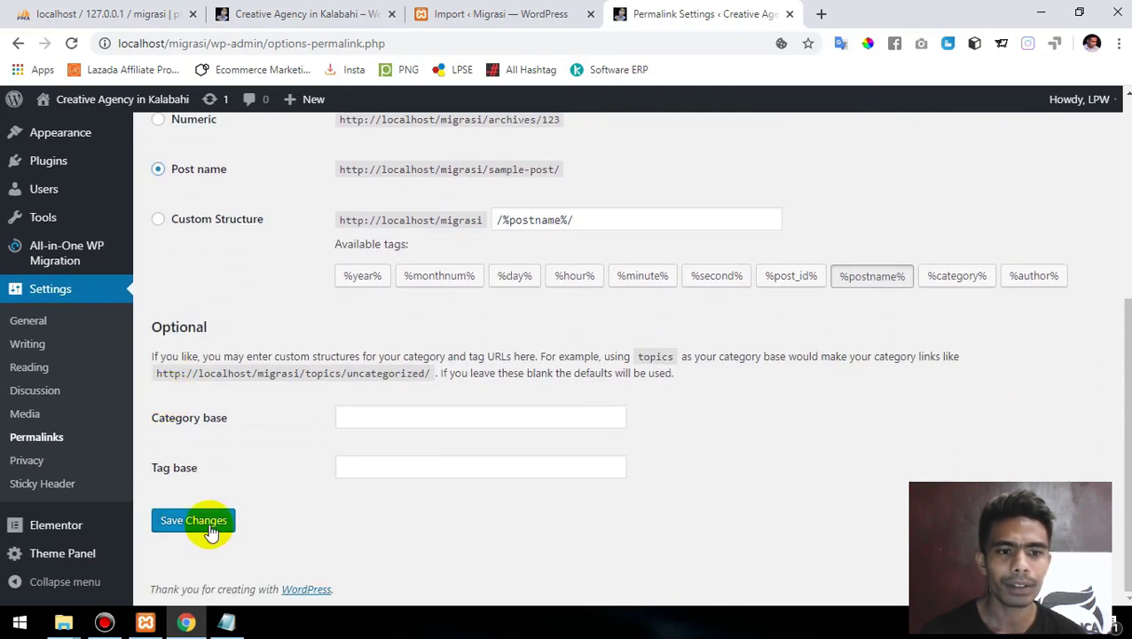
{"action": "scroll", "coordinate": [223, 273], "scroll_direction": "up", "scroll_amount": 4}
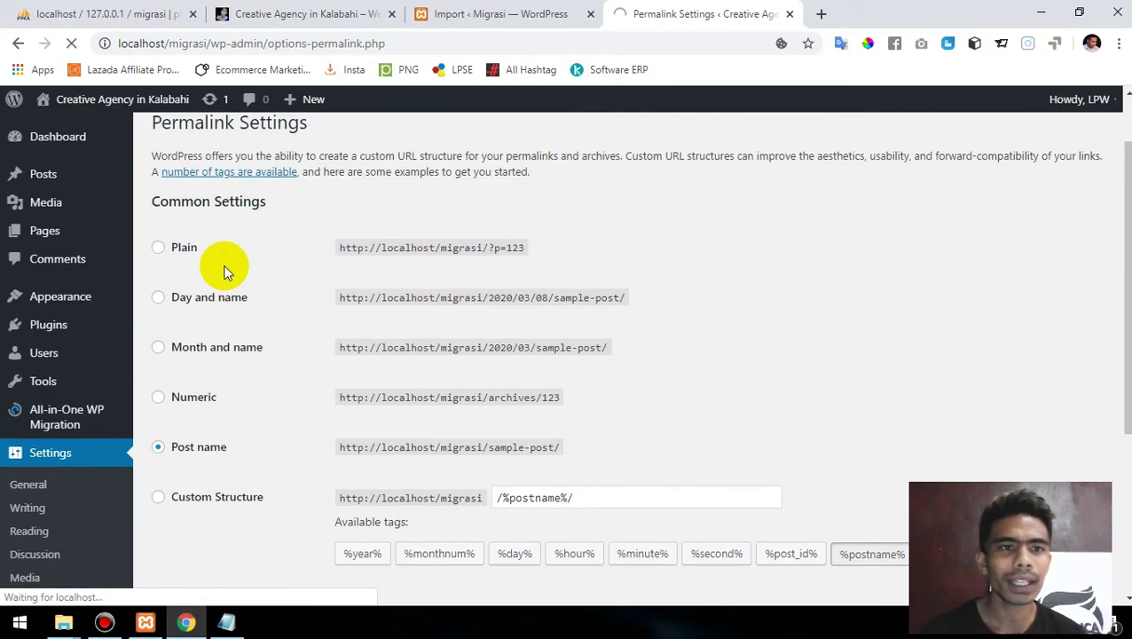
- Visit the migrated site's front page at localhost/migrasi from the admin bar
{"action": "mouse_move", "coordinate": [105, 111]}
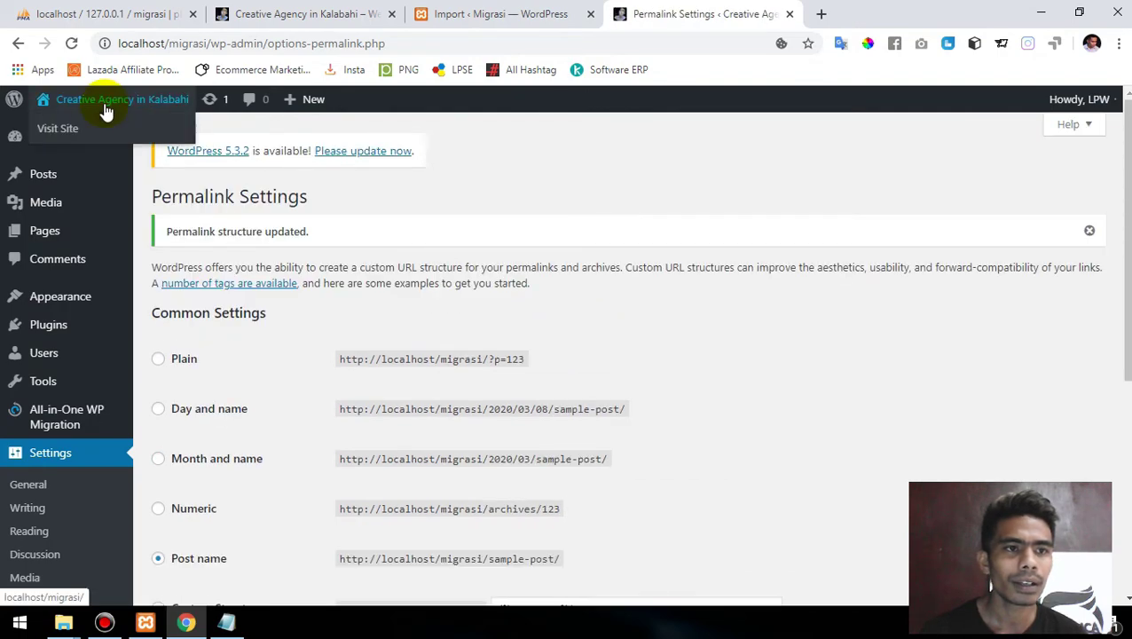
{"action": "left_click", "coordinate": [72, 128]}
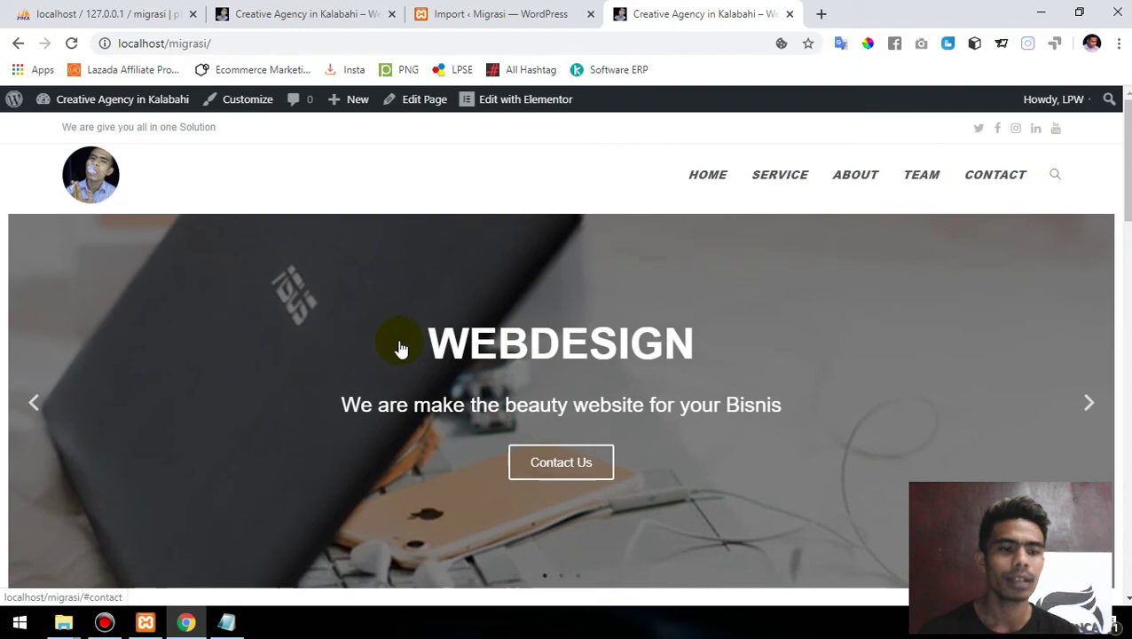
{"action": "left_click", "coordinate": [62, 624]}
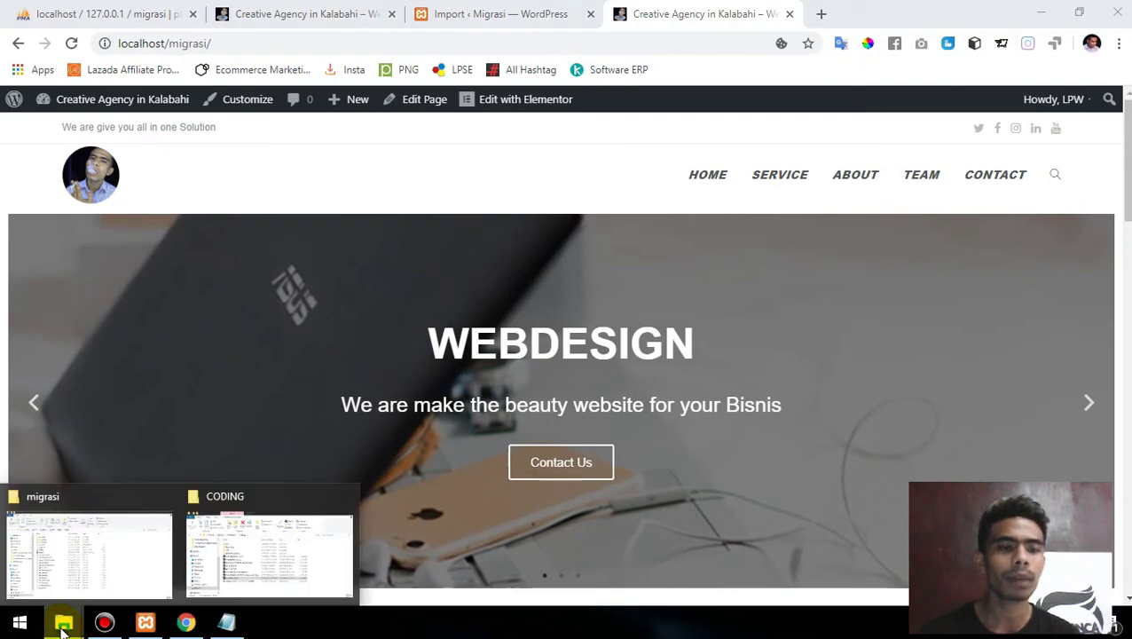
{"action": "left_click", "coordinate": [101, 530]}
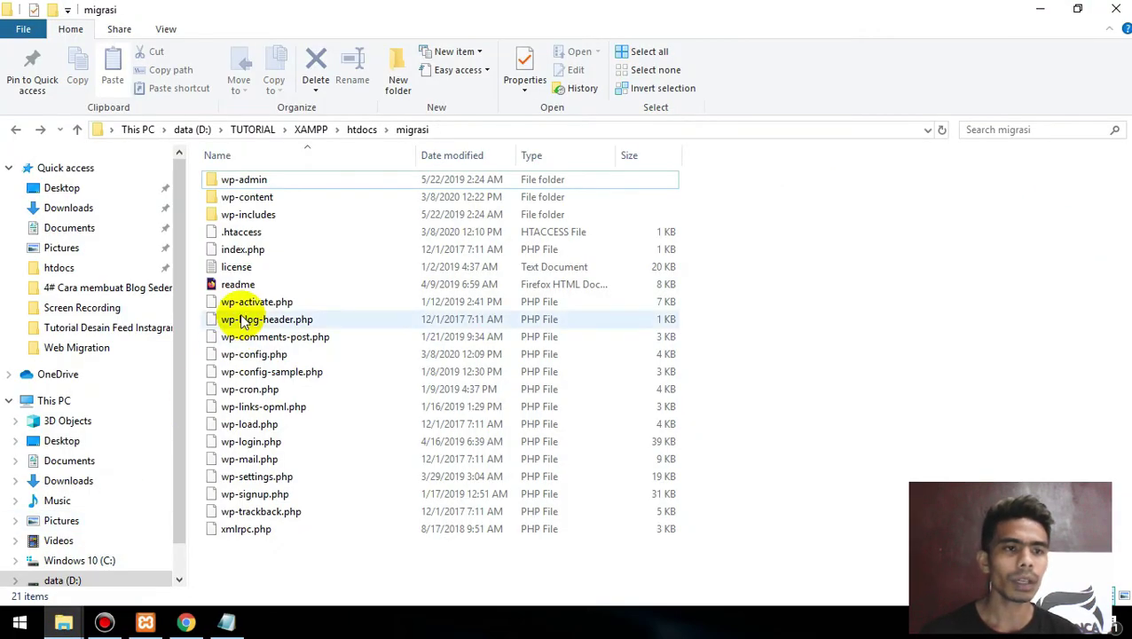
{"action": "left_click", "coordinate": [67, 193]}
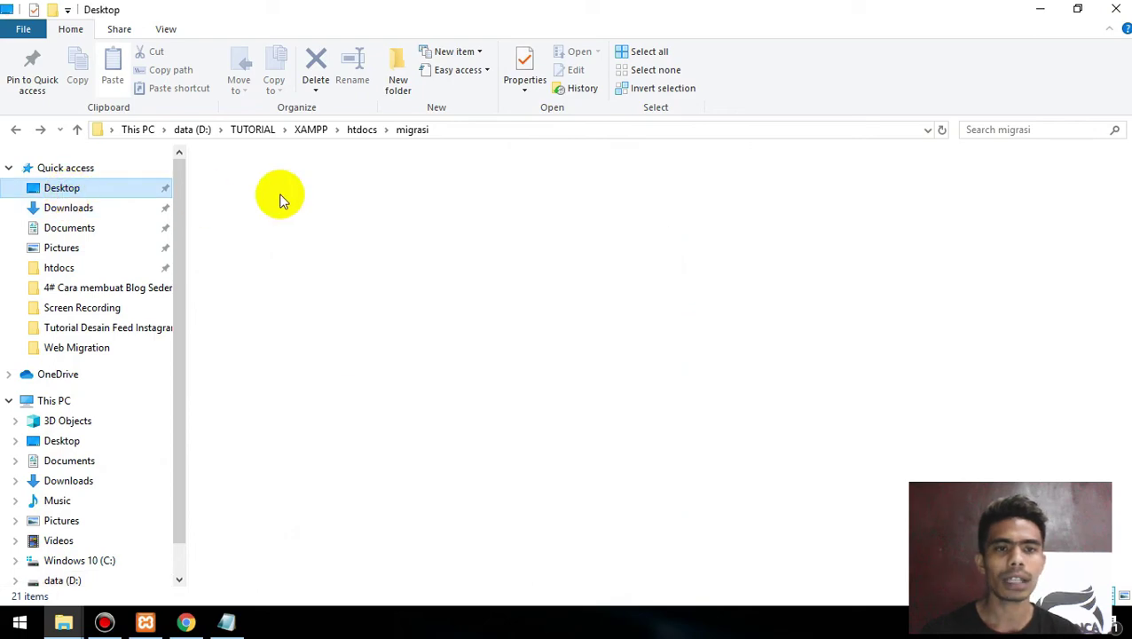
{"action": "left_click", "coordinate": [343, 205]}
{"action": "double_click", "coordinate": [342, 204]}
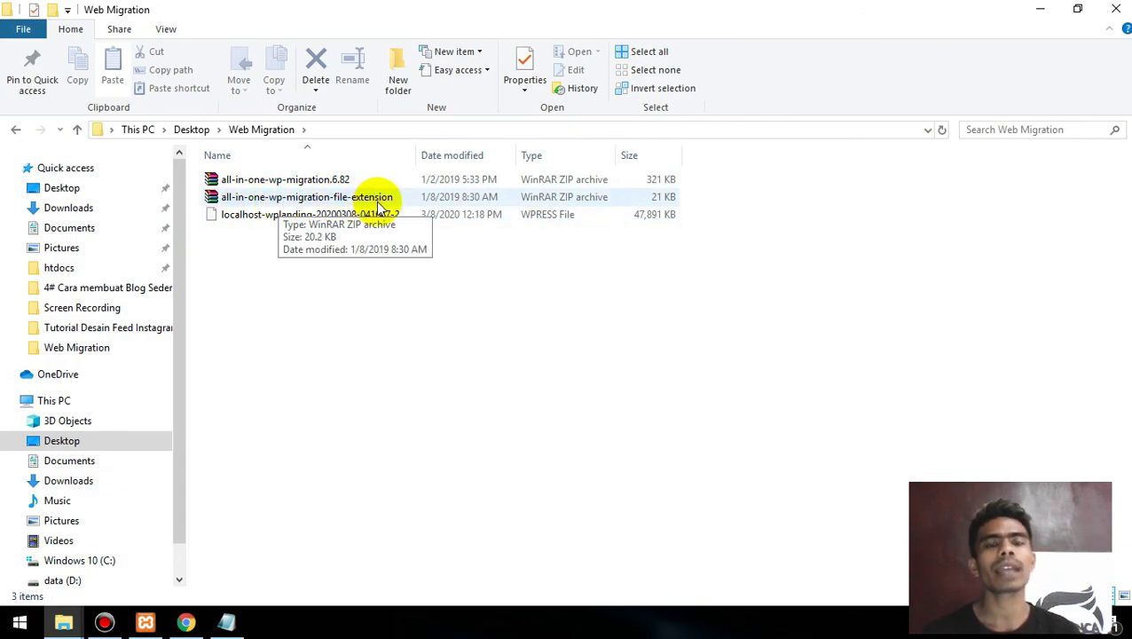
{"action": "left_click", "coordinate": [354, 198]}
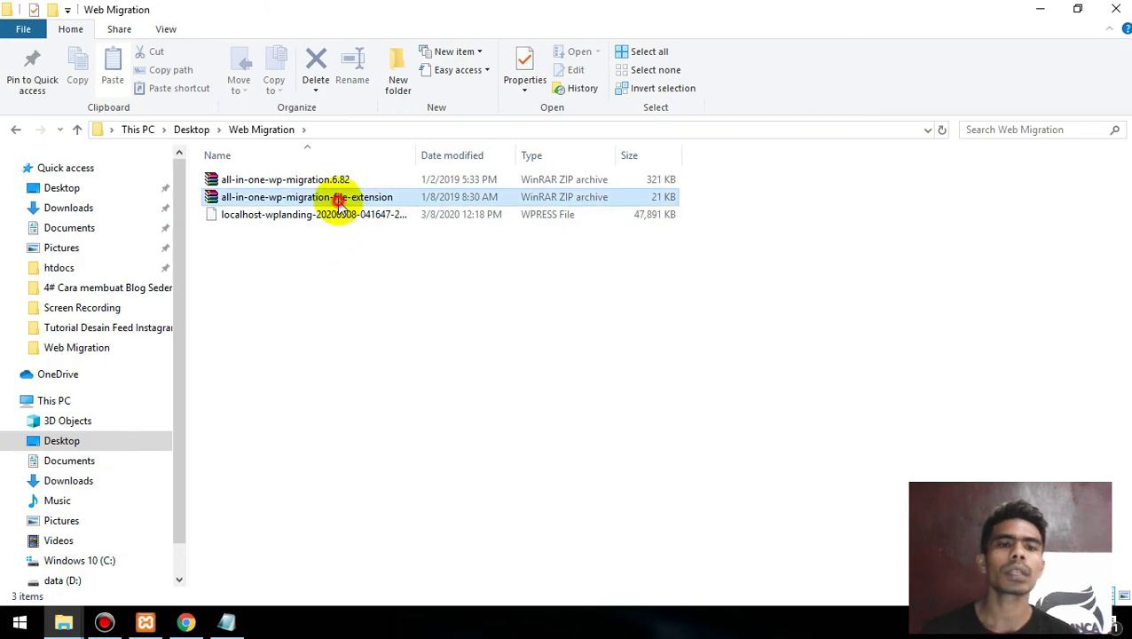
{"action": "left_click", "coordinate": [351, 211]}
{"action": "left_click", "coordinate": [340, 200]}
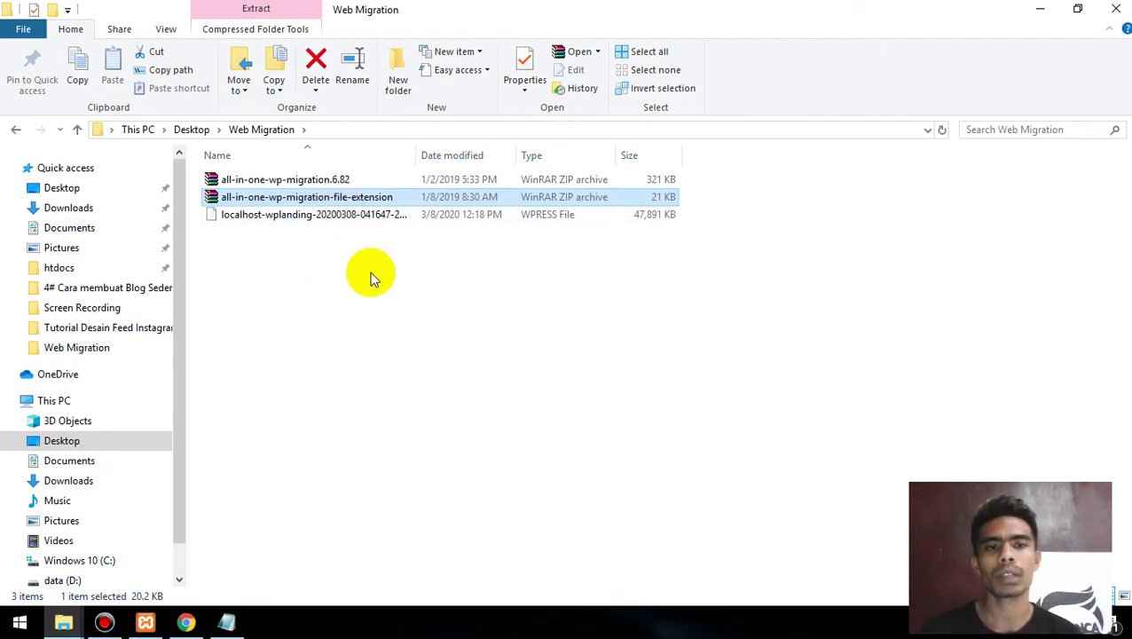
{"action": "key", "text": "Up"}
{"action": "key", "text": "Down"}
{"action": "key", "text": "Up"}
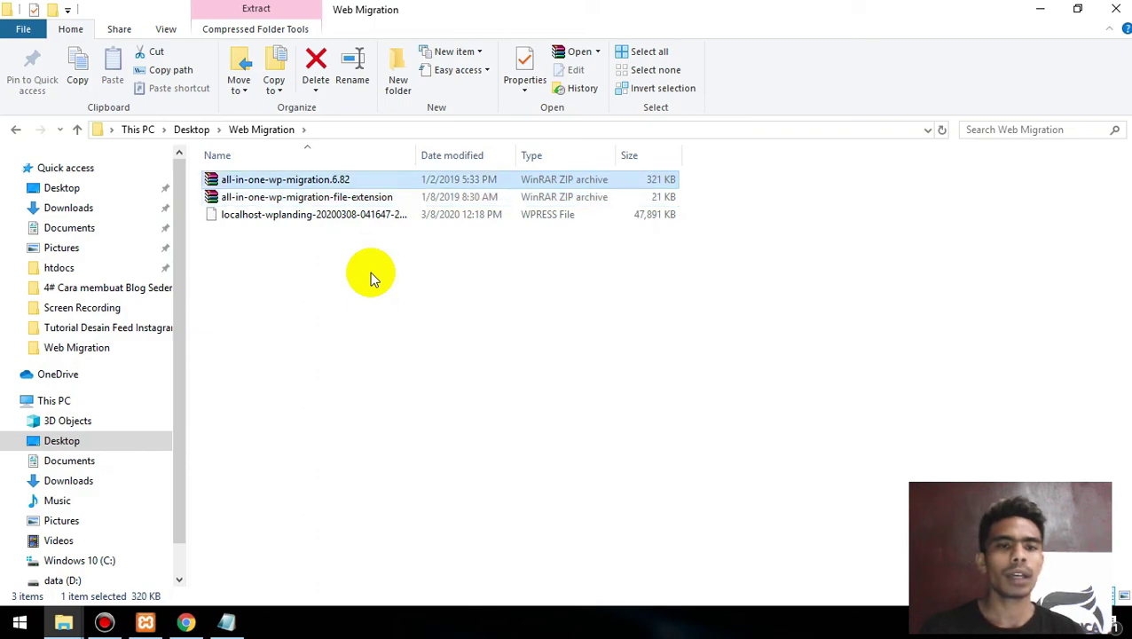
{"action": "key", "text": "Down"}
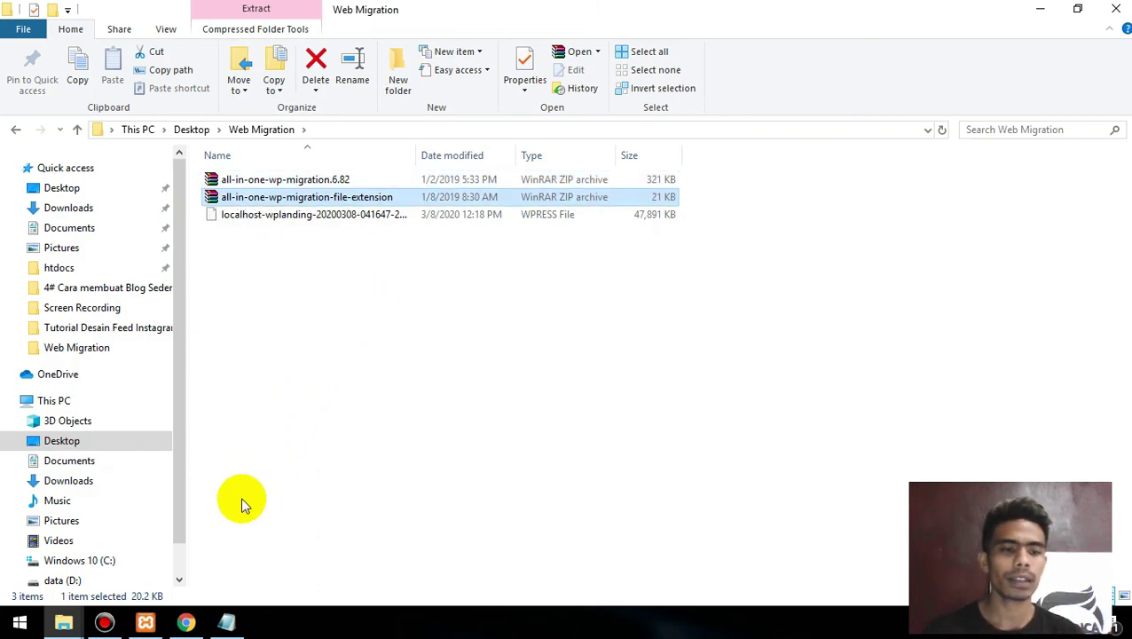
{"action": "left_click", "coordinate": [185, 623]}
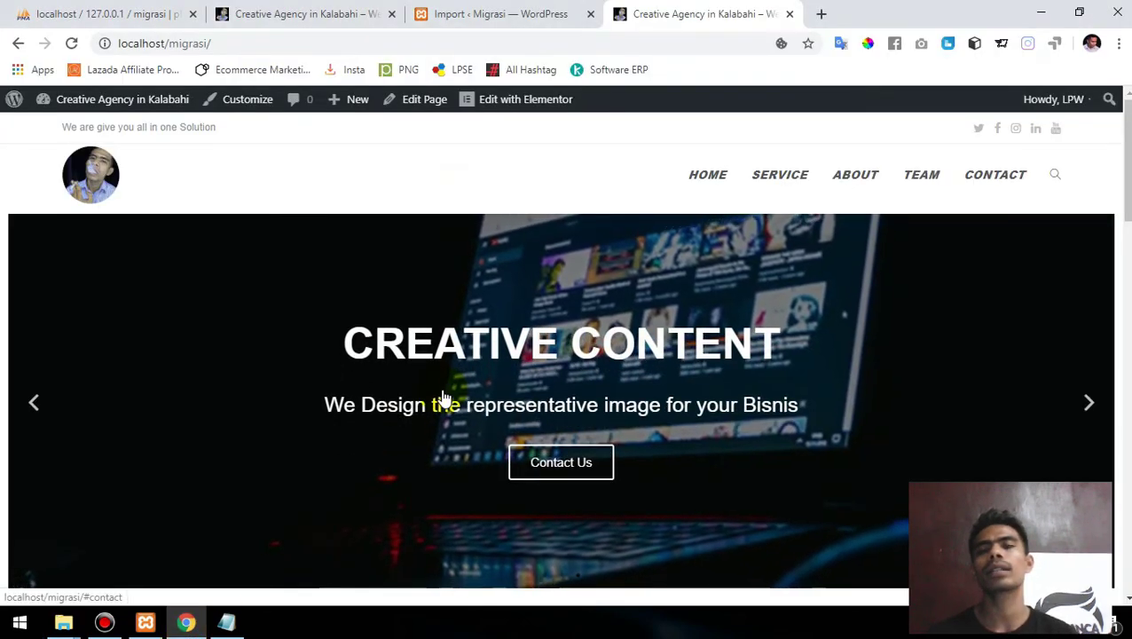